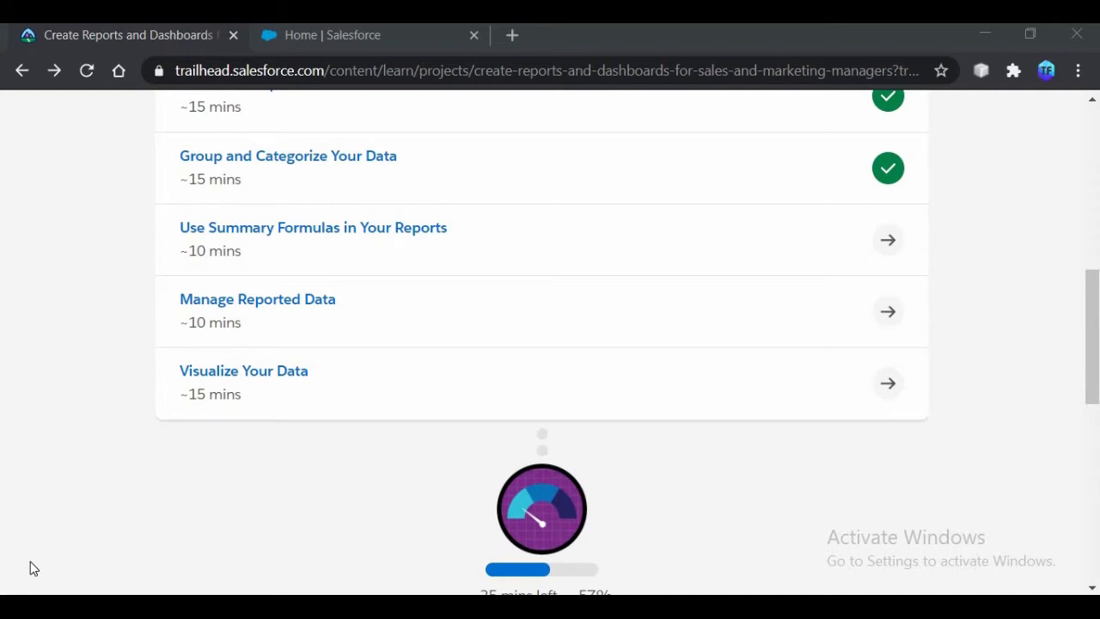
Open the "Use Summary Formulas in Your Reports" unit and read the instructions for summarizing data
left_click(386, 235)
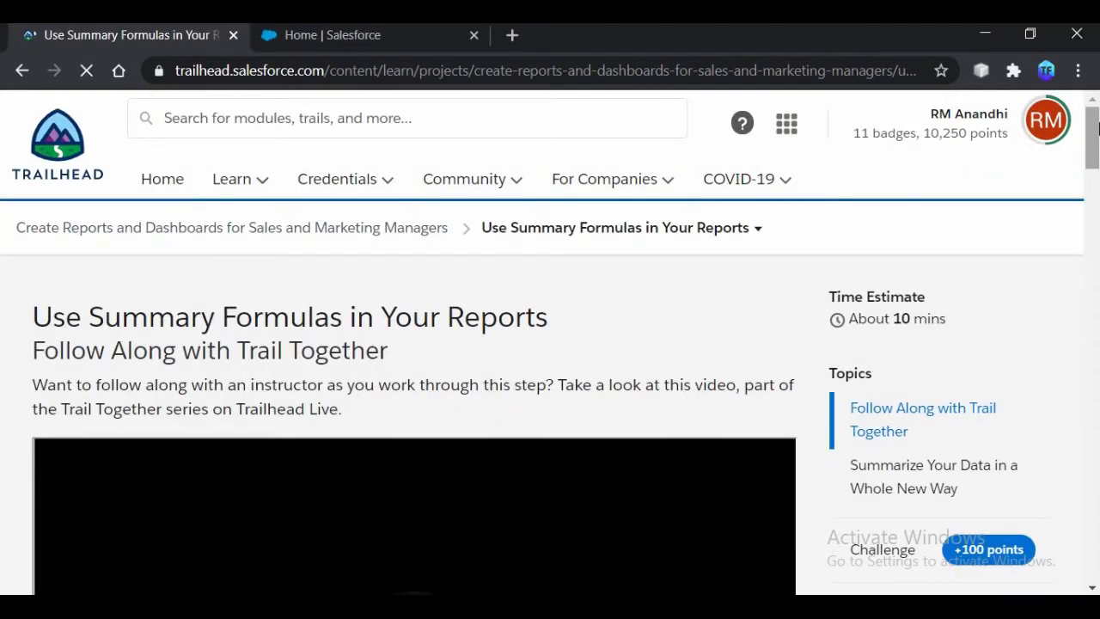
left_click_drag(1096, 127, 1096, 249)
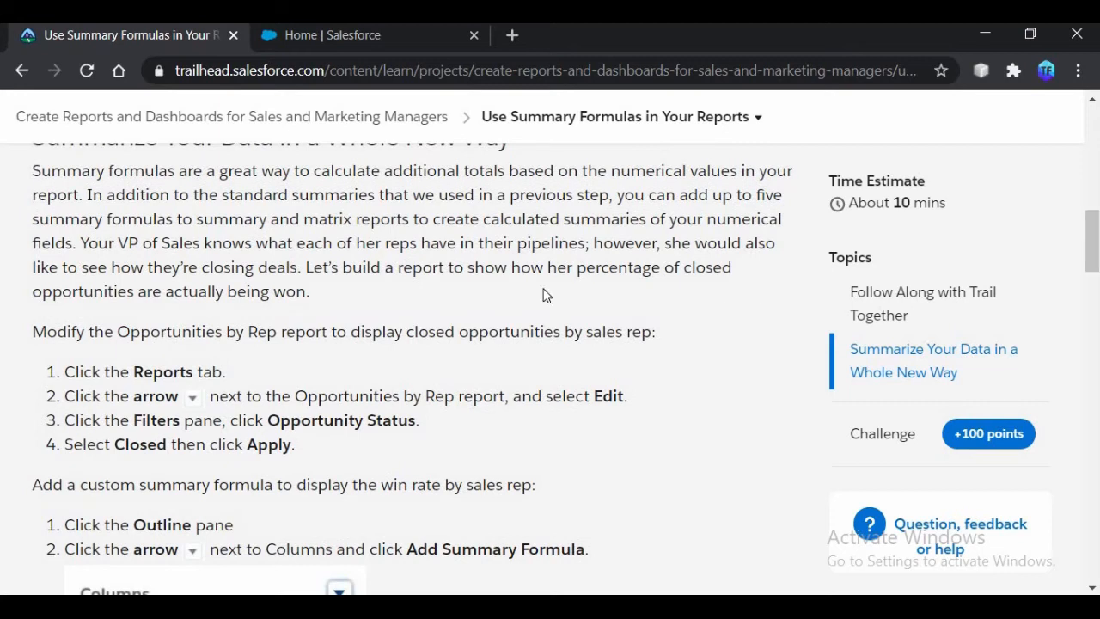
Switch to Salesforce and open the Opportunities by Rep report for editing
left_click(404, 42)
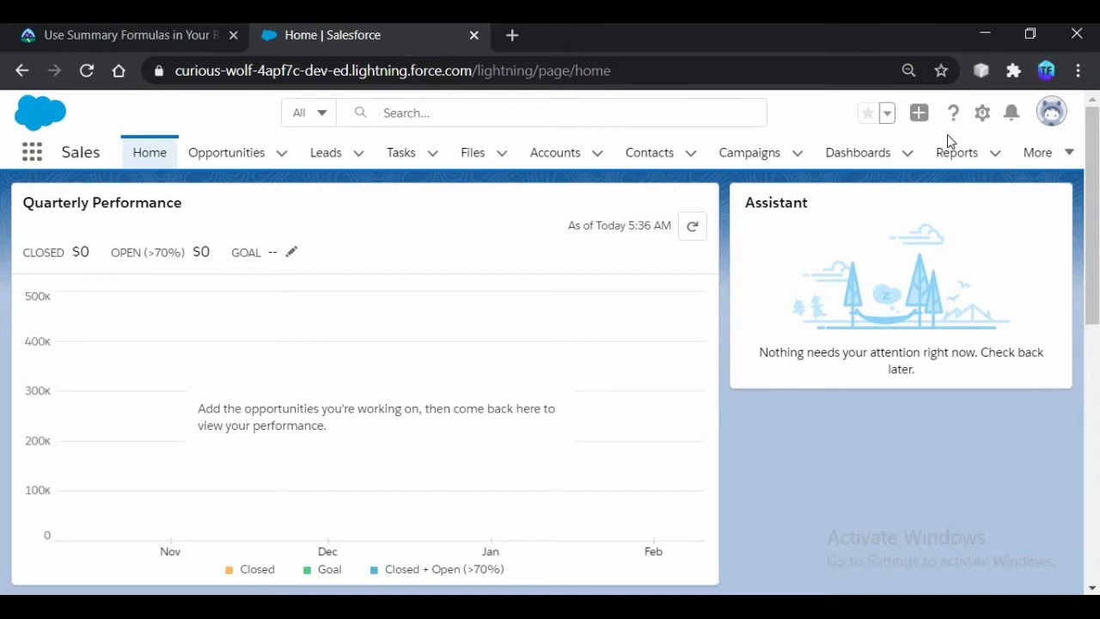
left_click(954, 155)
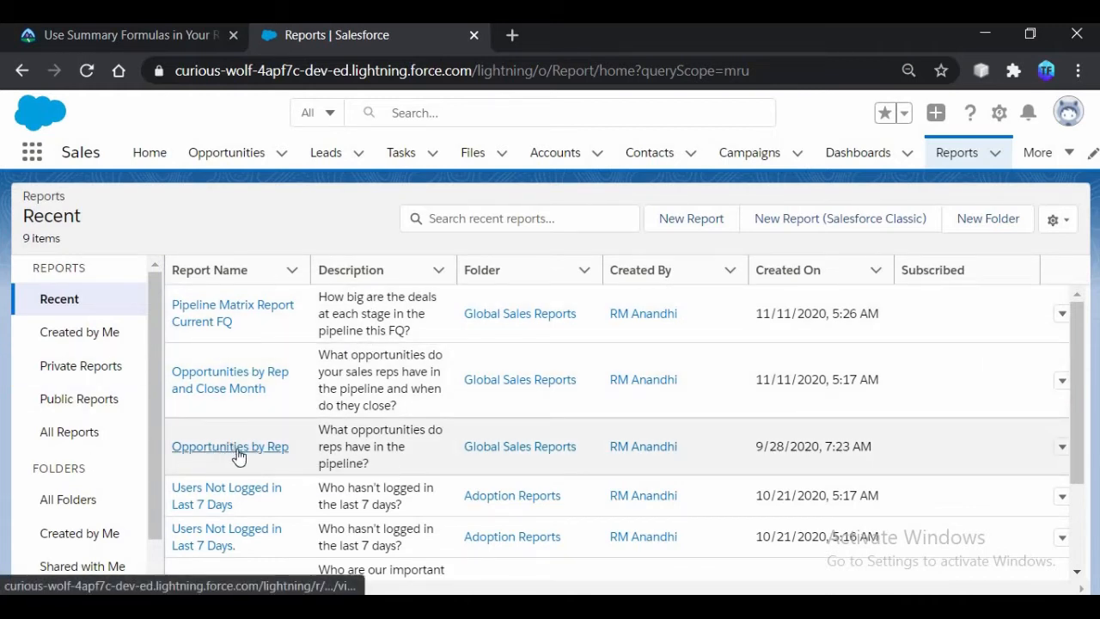
left_click(1062, 447)
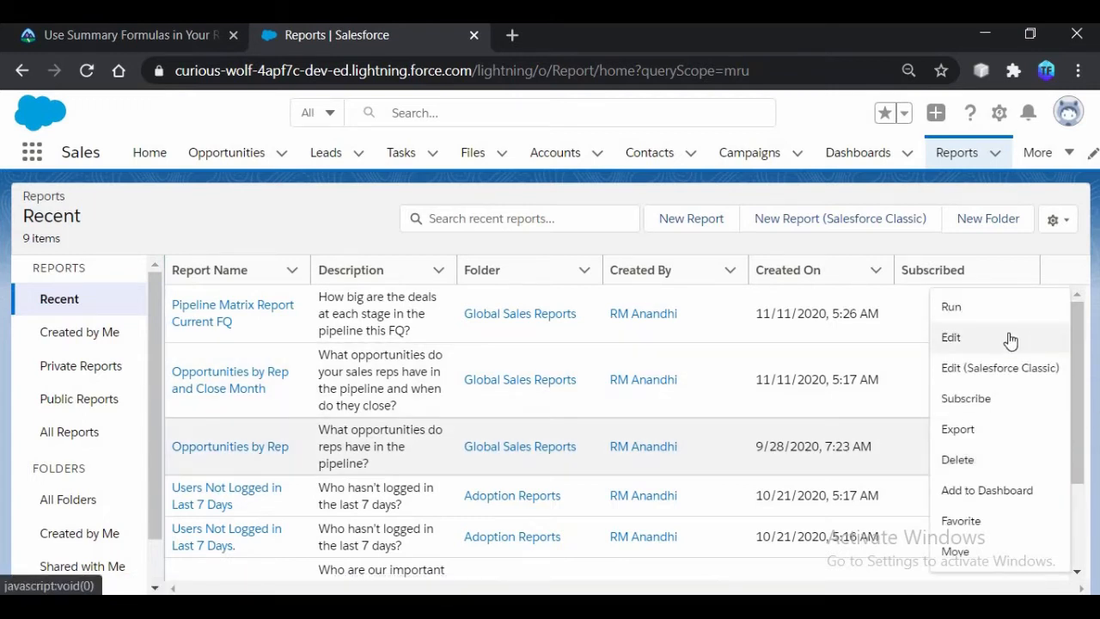
left_click(1010, 338)
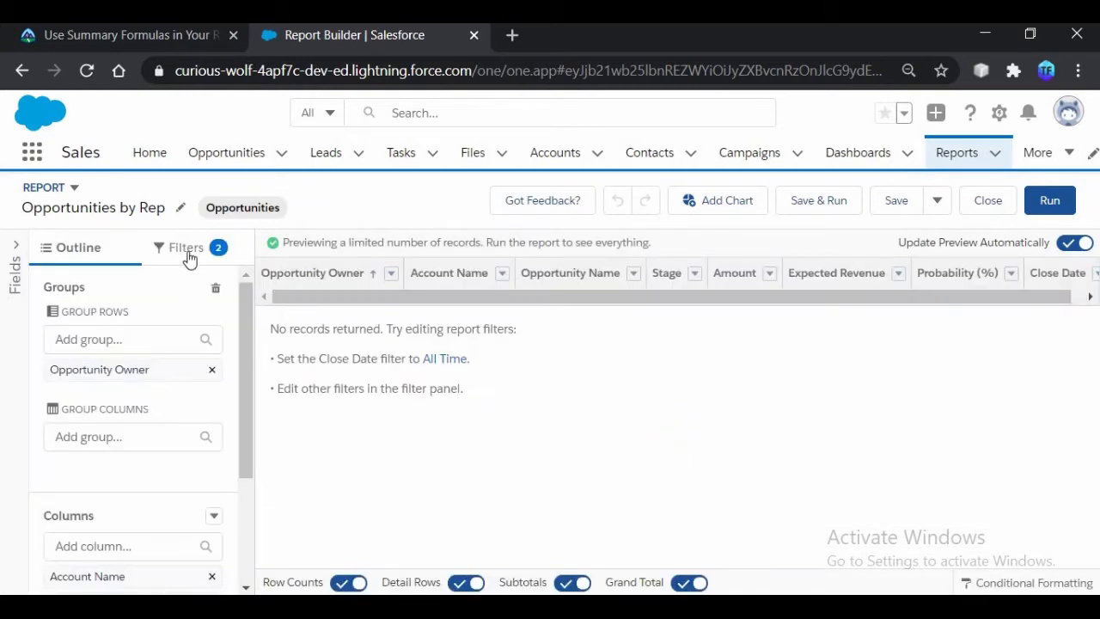
Set the report's Opportunity Status filter to Closed and its Close Date filter to All Time
left_click(189, 252)
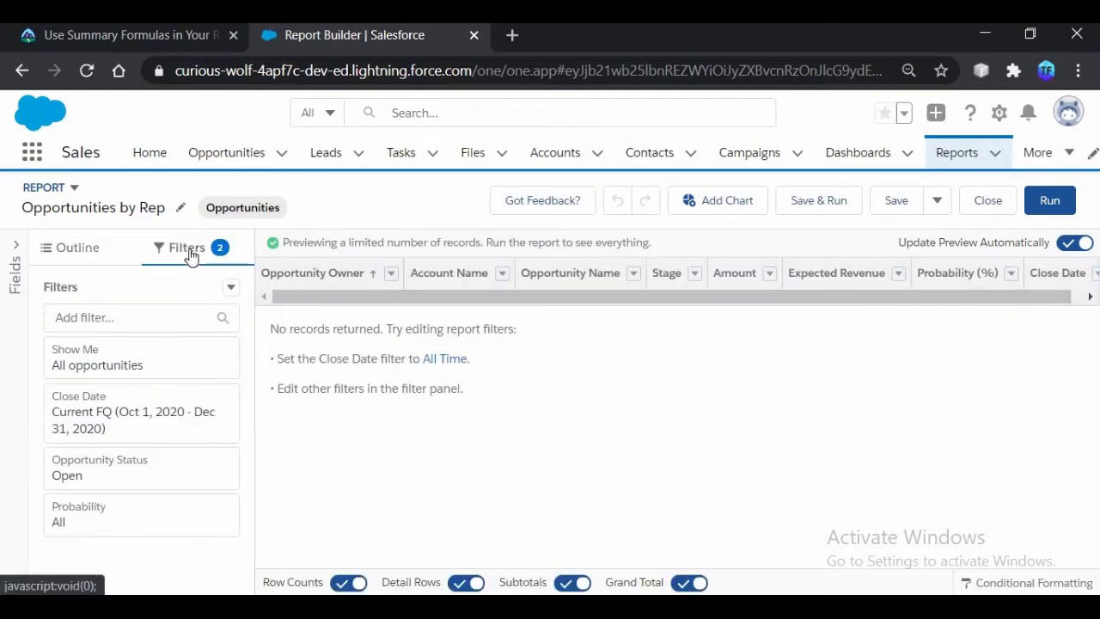
left_click(187, 465)
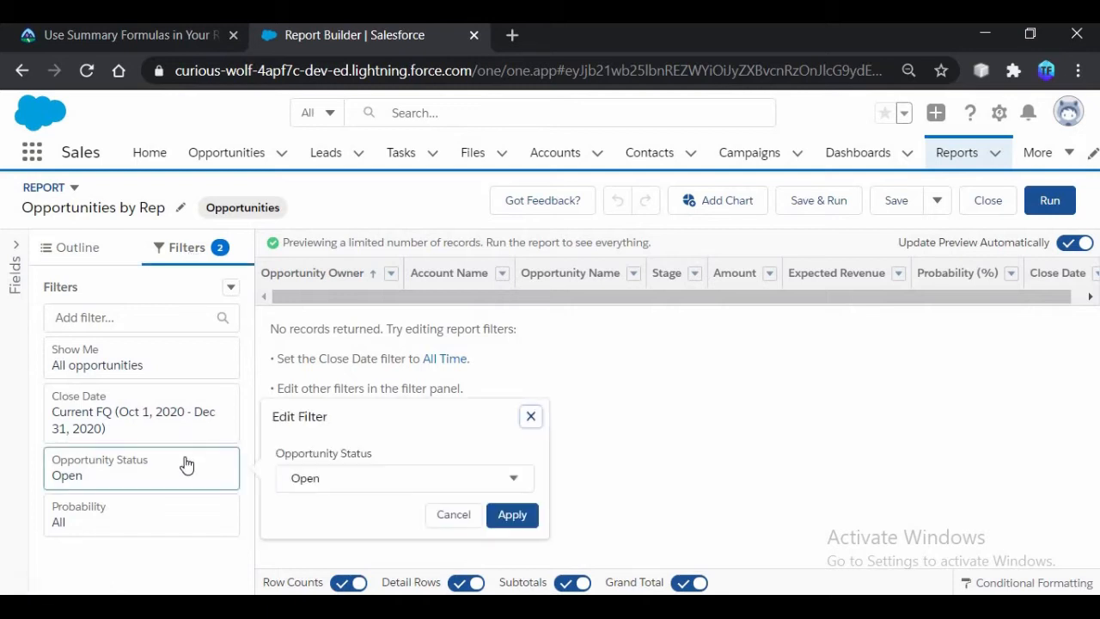
left_click(395, 493)
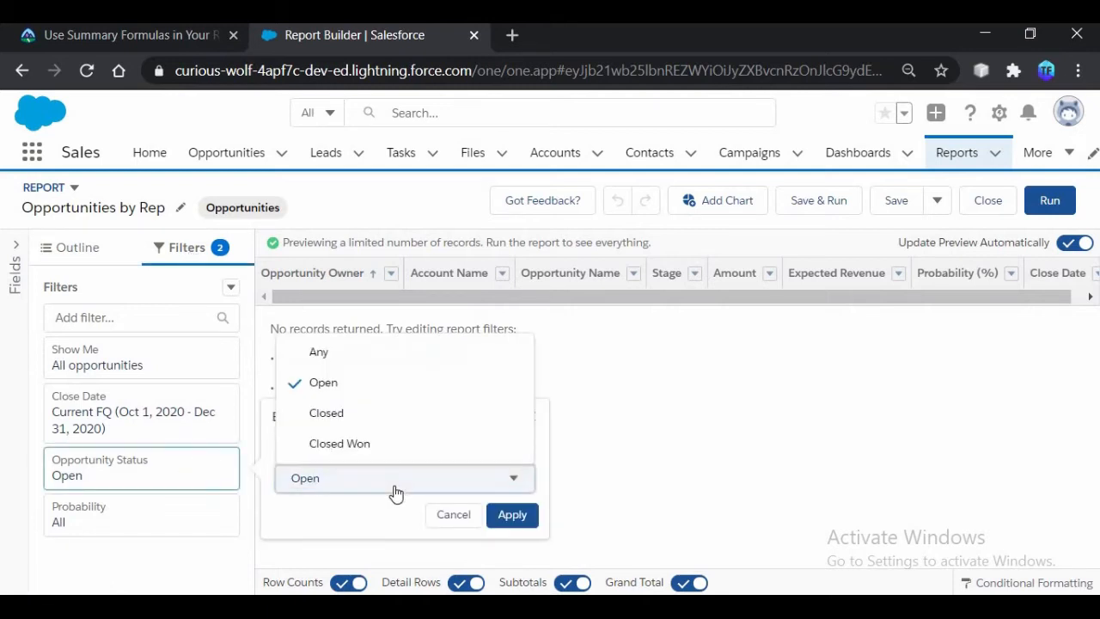
left_click(412, 419)
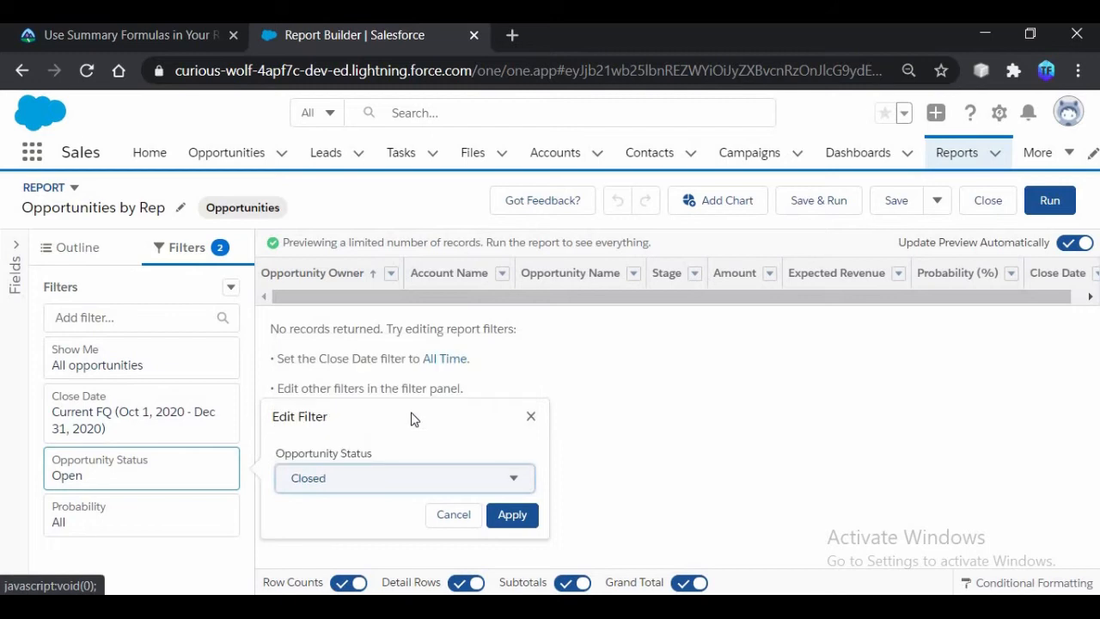
left_click(513, 516)
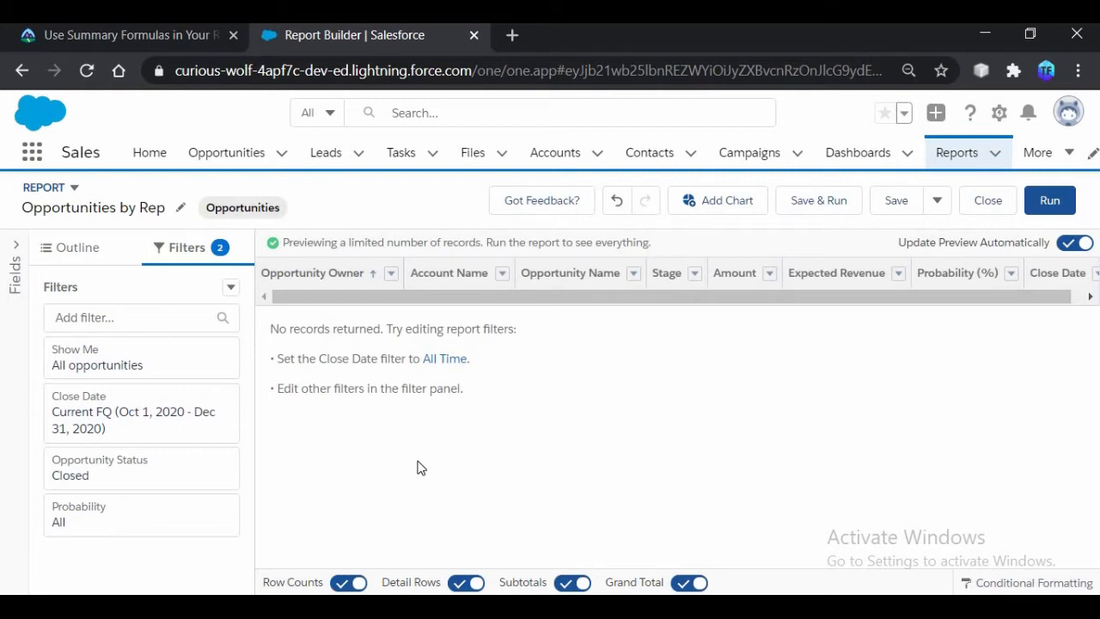
left_click(434, 361)
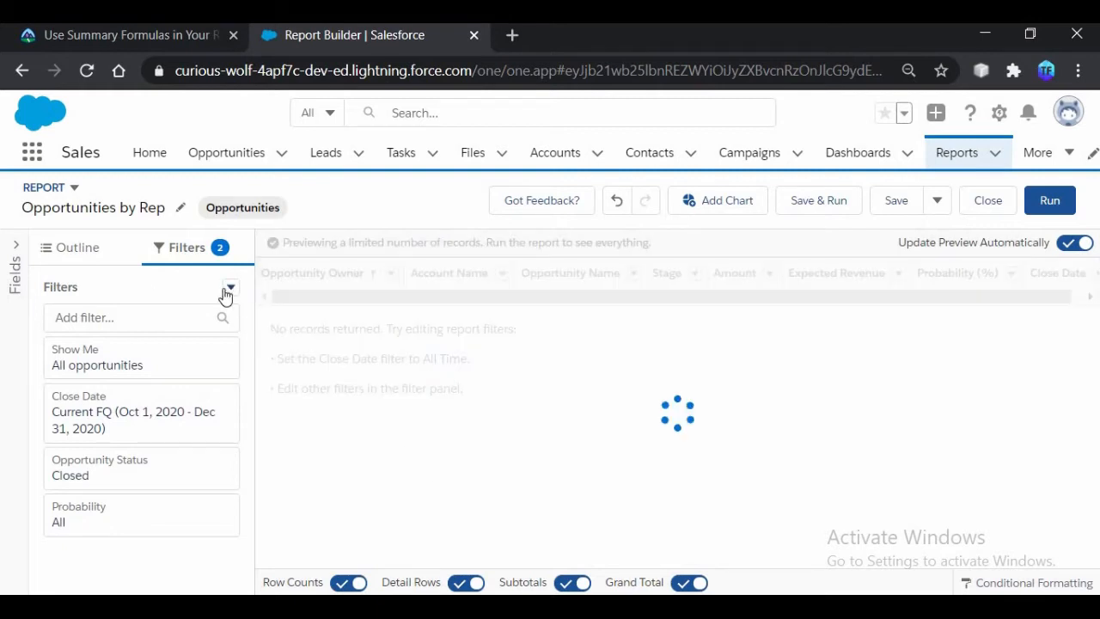
Add a summary formula column named "Win Rate" with the description "Ratio of won to closed opportunities"
left_click(66, 253)
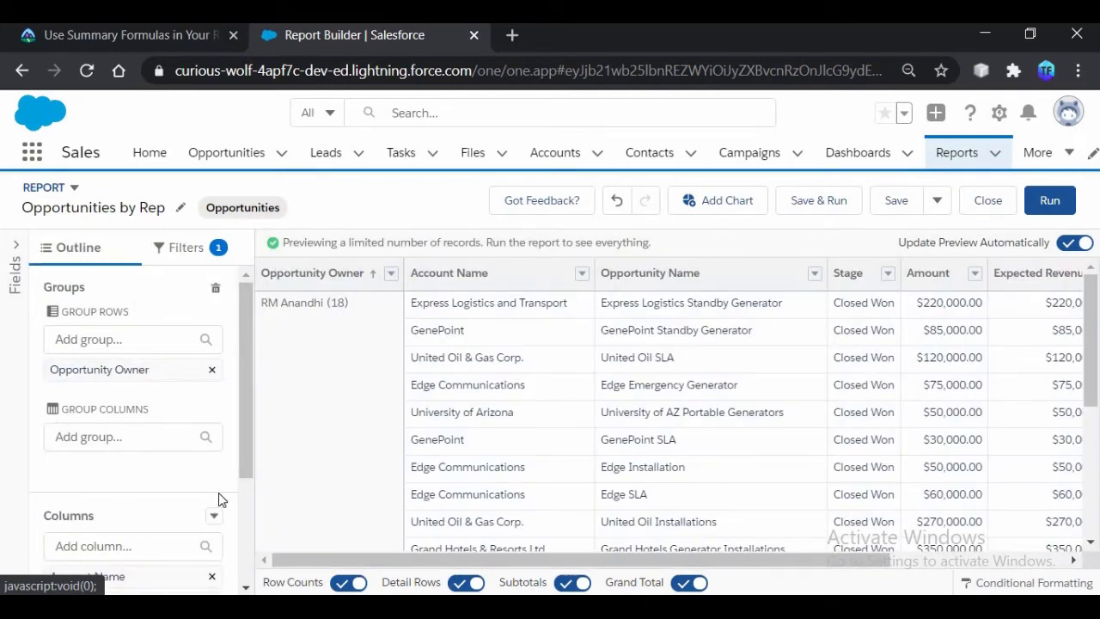
left_click(215, 518)
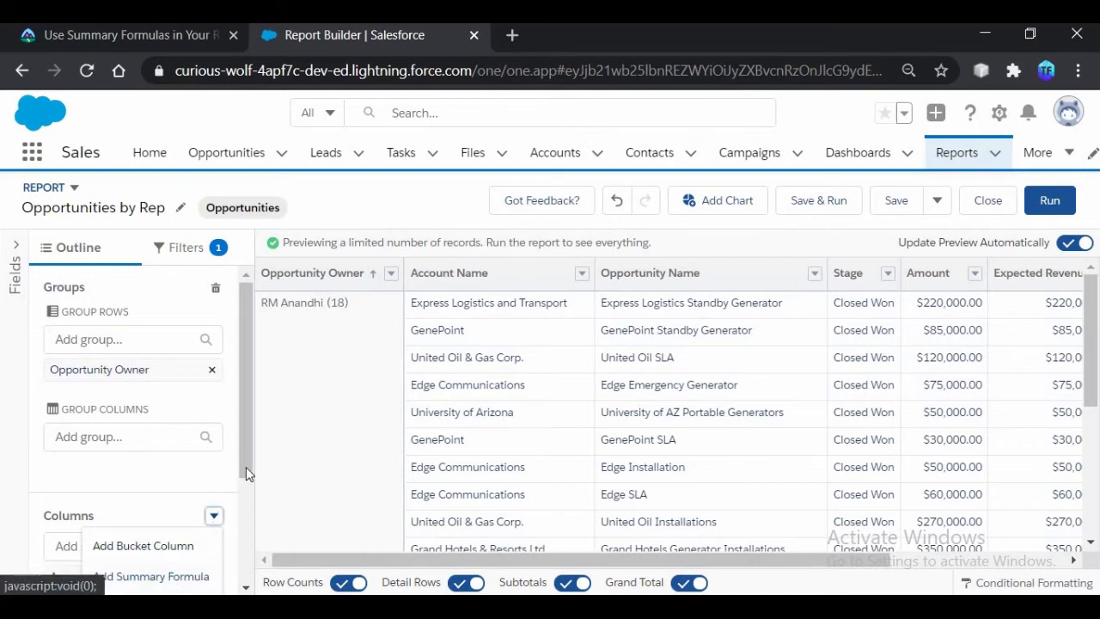
left_click_drag(247, 459, 246, 543)
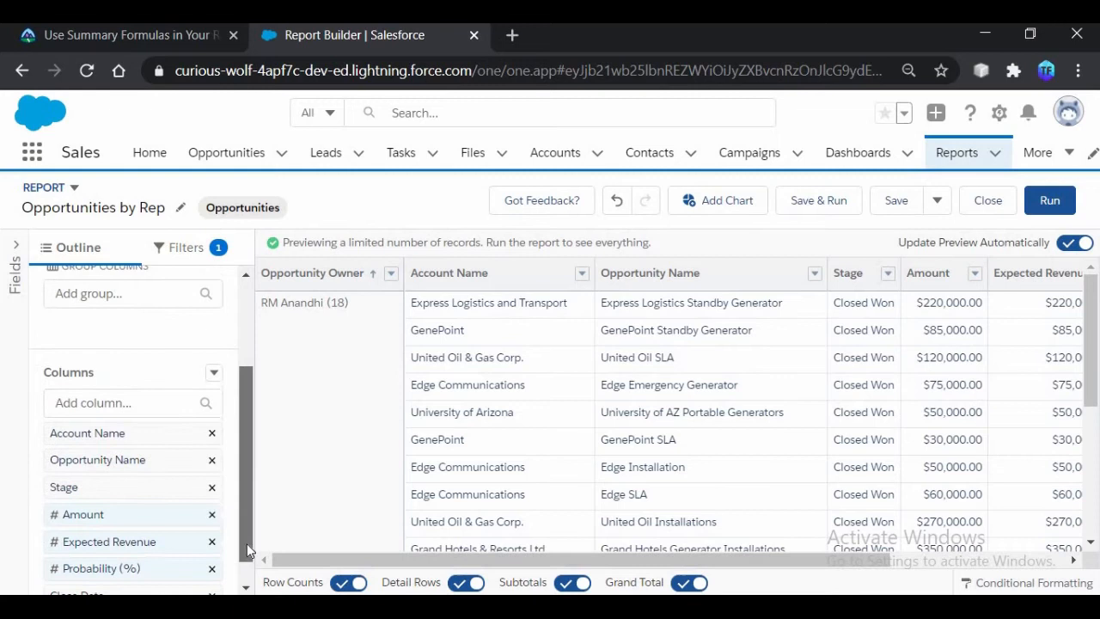
left_click(215, 373)
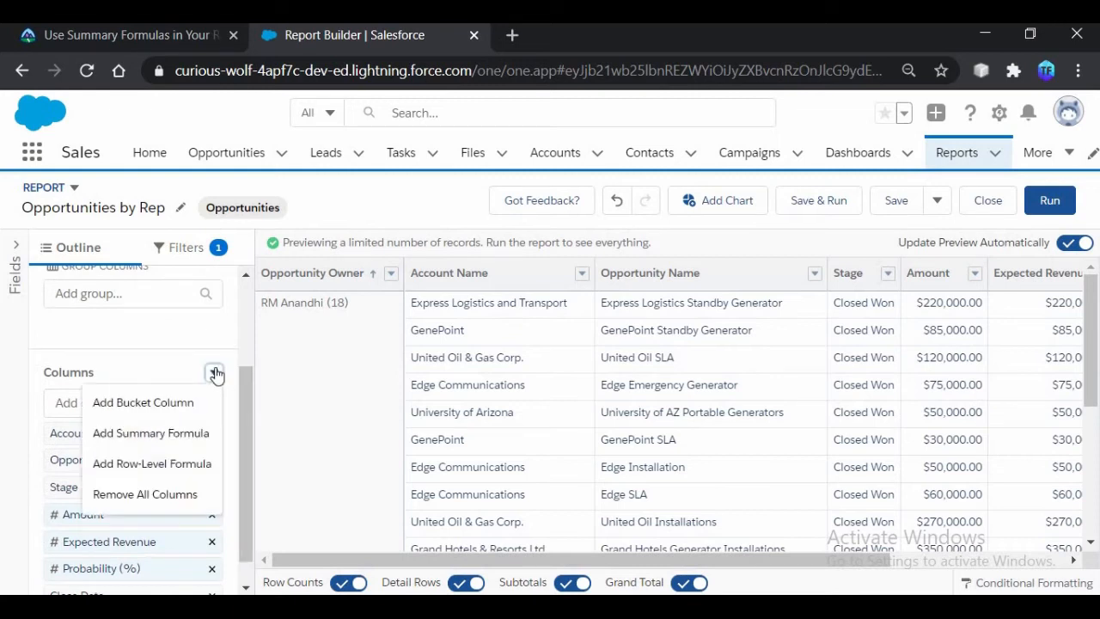
left_click(191, 434)
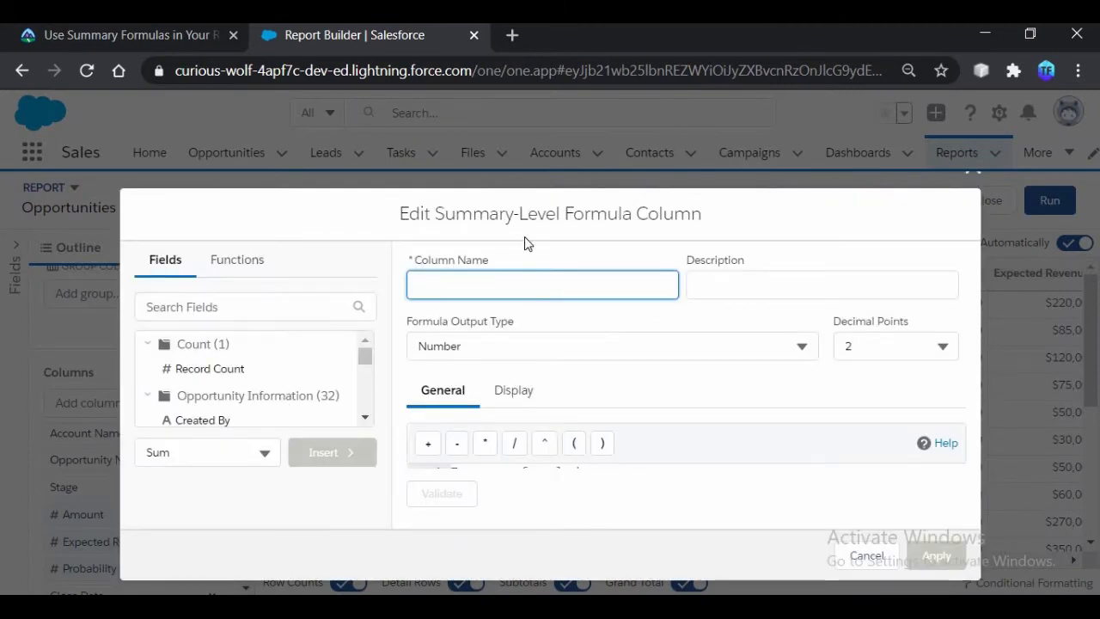
type("Win Rate")
left_click(780, 282)
type("Ratio of won to closed opportunities")
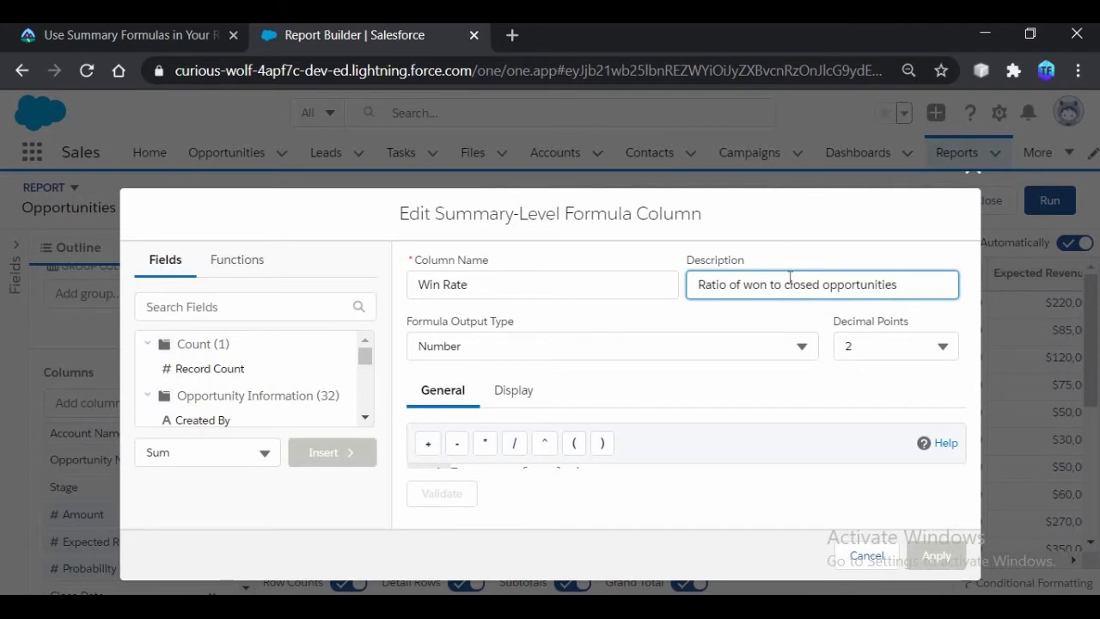
Set the Win Rate formula's output type to Percent with 2 decimal points
left_click(668, 349)
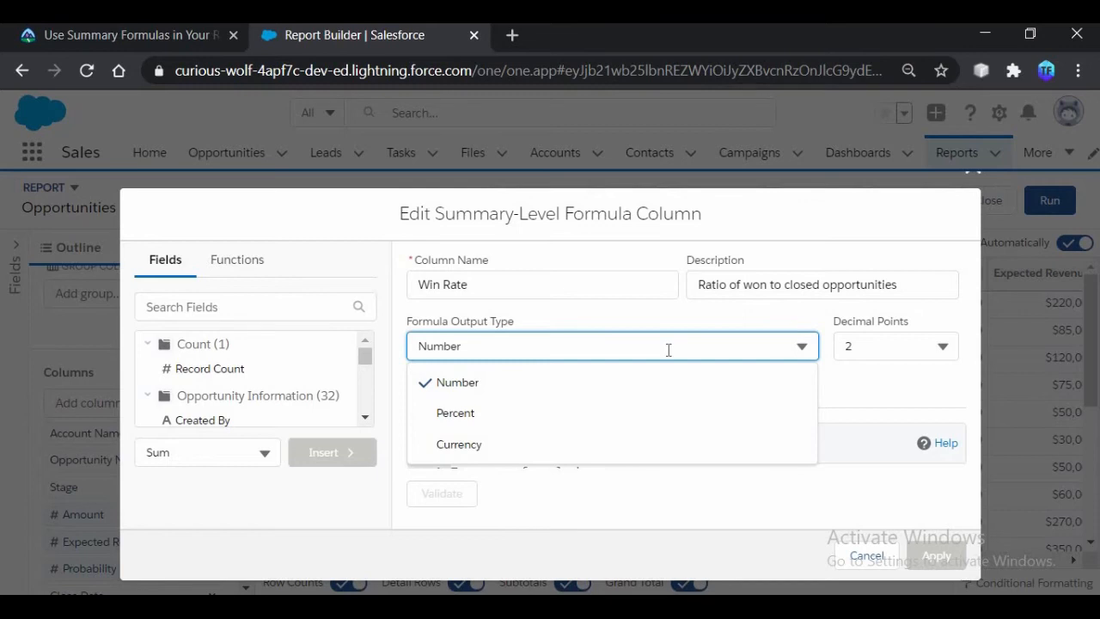
left_click(616, 413)
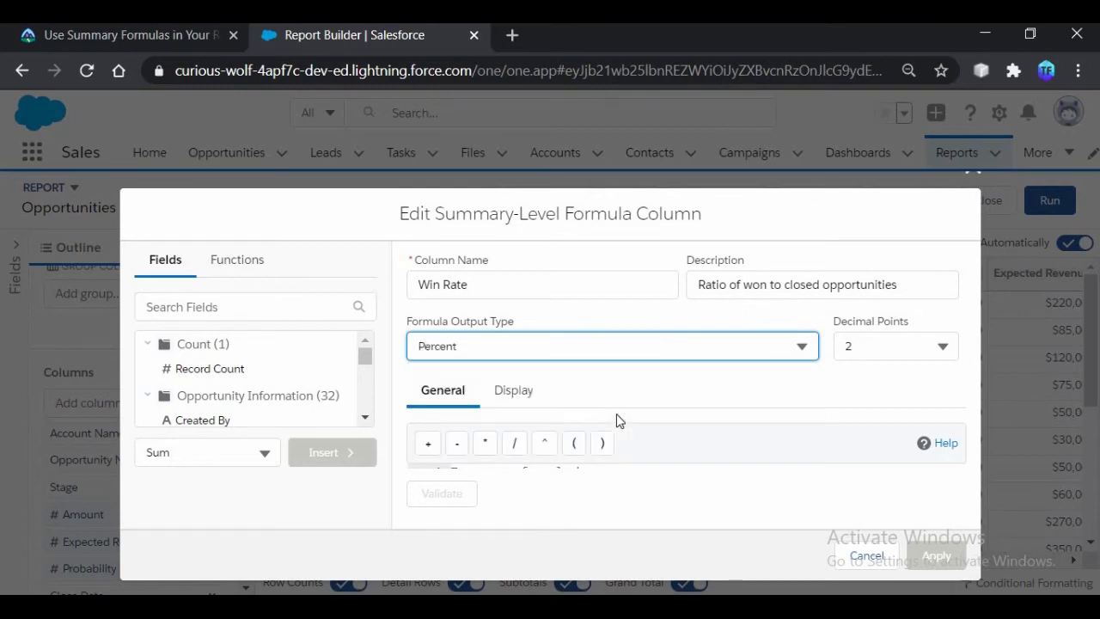
left_click(874, 350)
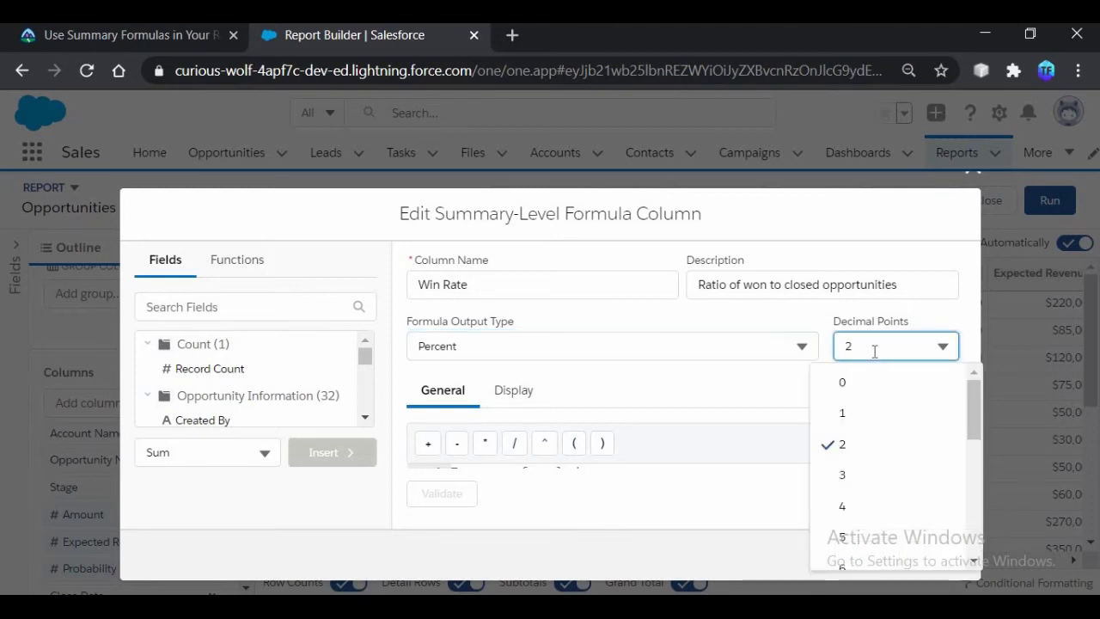
left_click(718, 409)
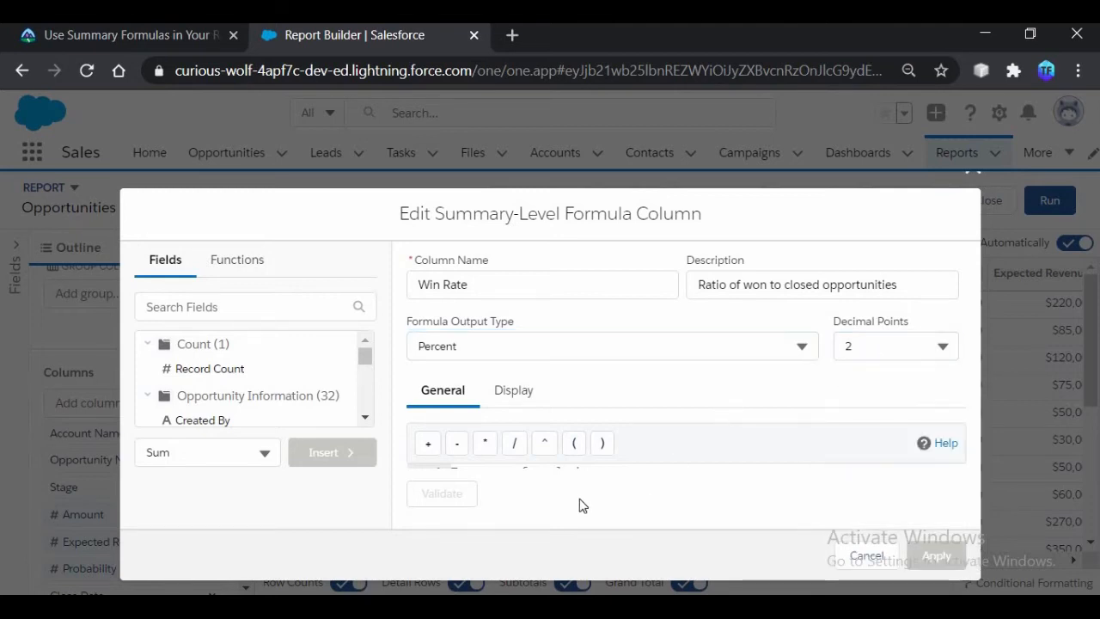
Enter the formula WON:SUM/CLOSED:SUM for the Win Rate column, validate it and apply it
key("ctrl+minus")
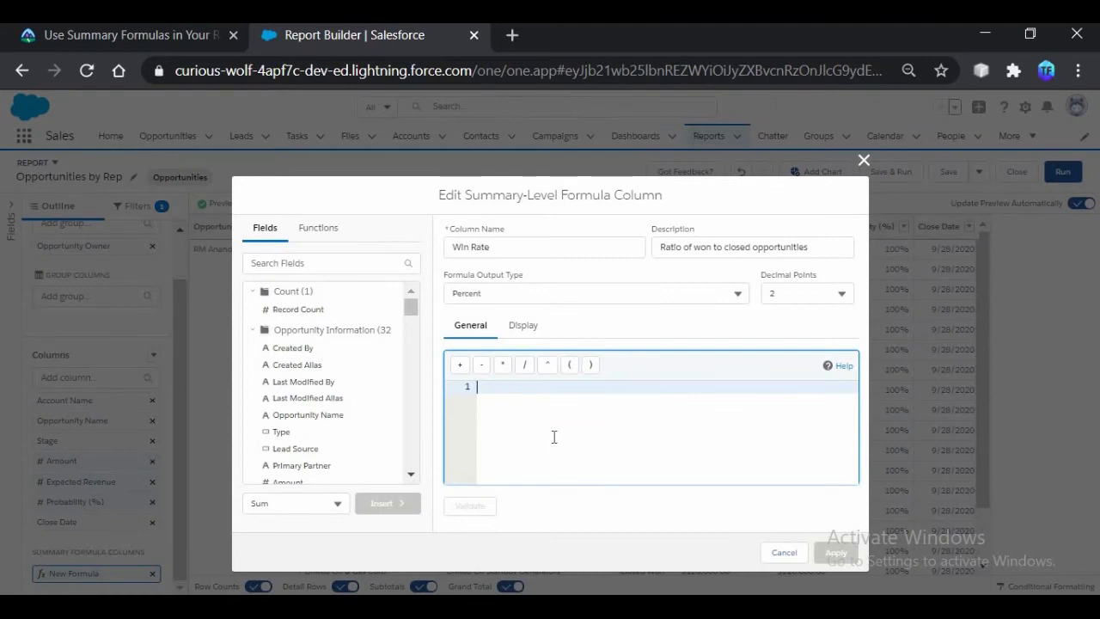
type("won")
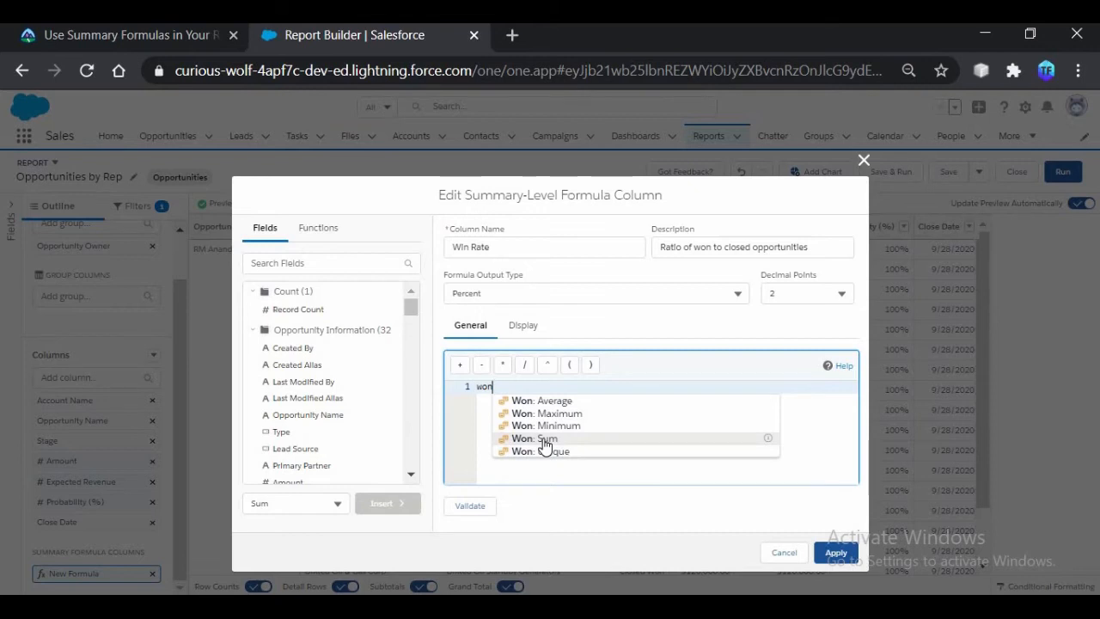
left_click(544, 440)
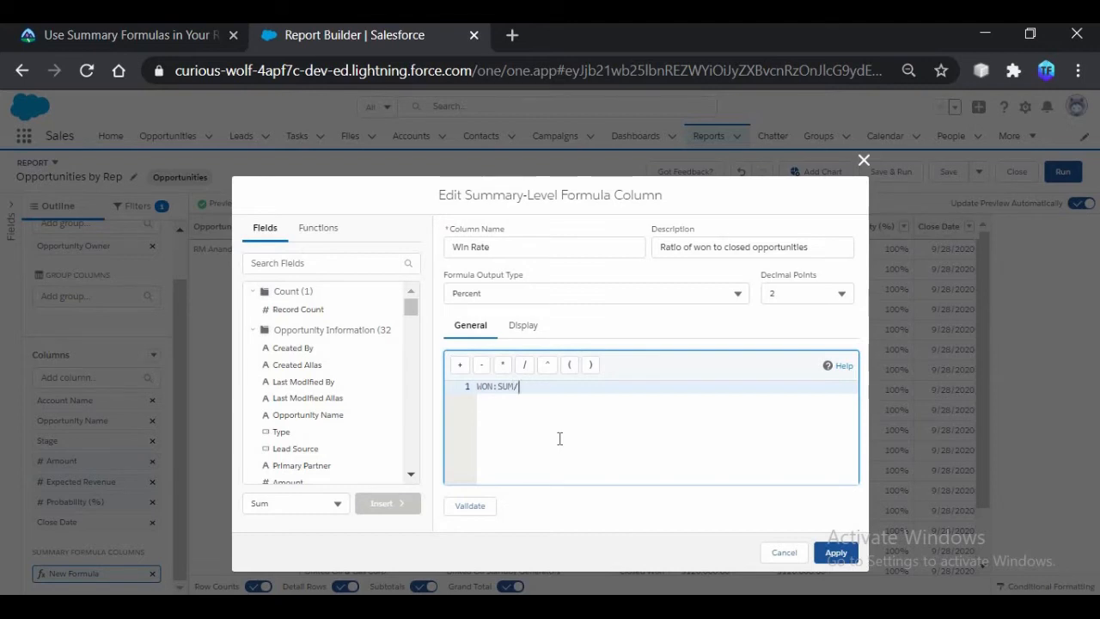
type("clo")
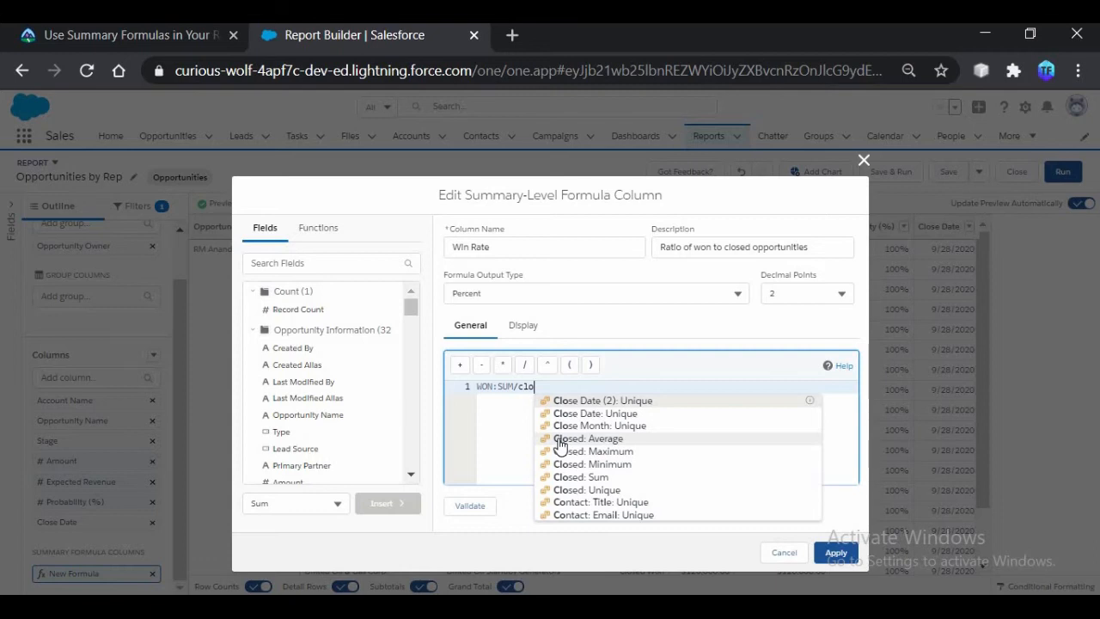
left_click(607, 478)
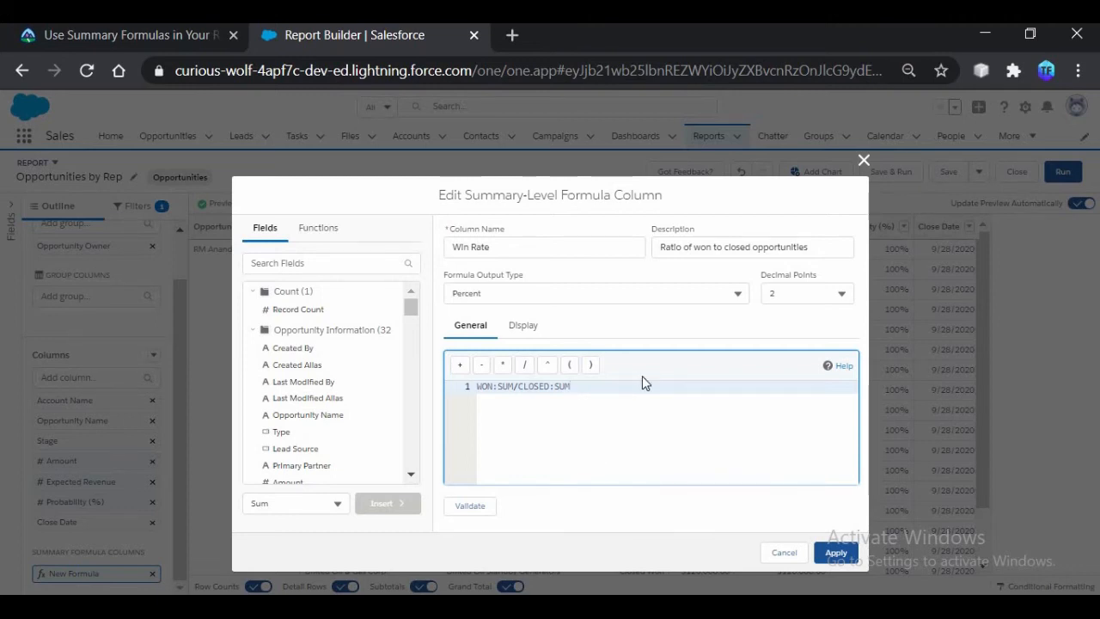
left_click(479, 505)
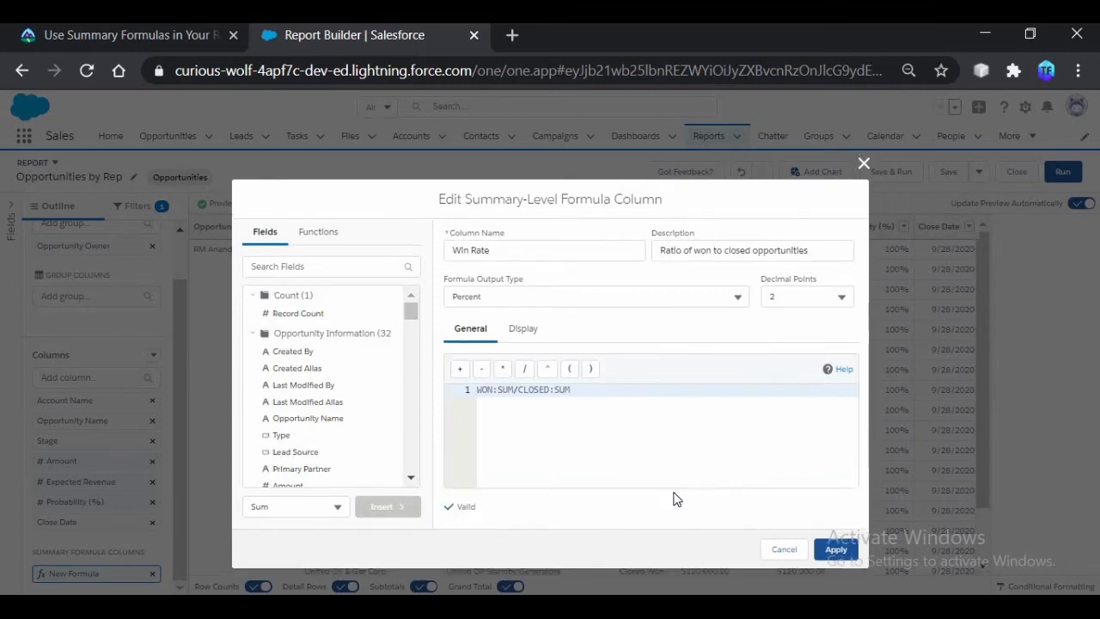
left_click(838, 550)
Hide the detail rows in the Opportunities by Rep report
key("ctrl+plus")
key("ctrl+plus")
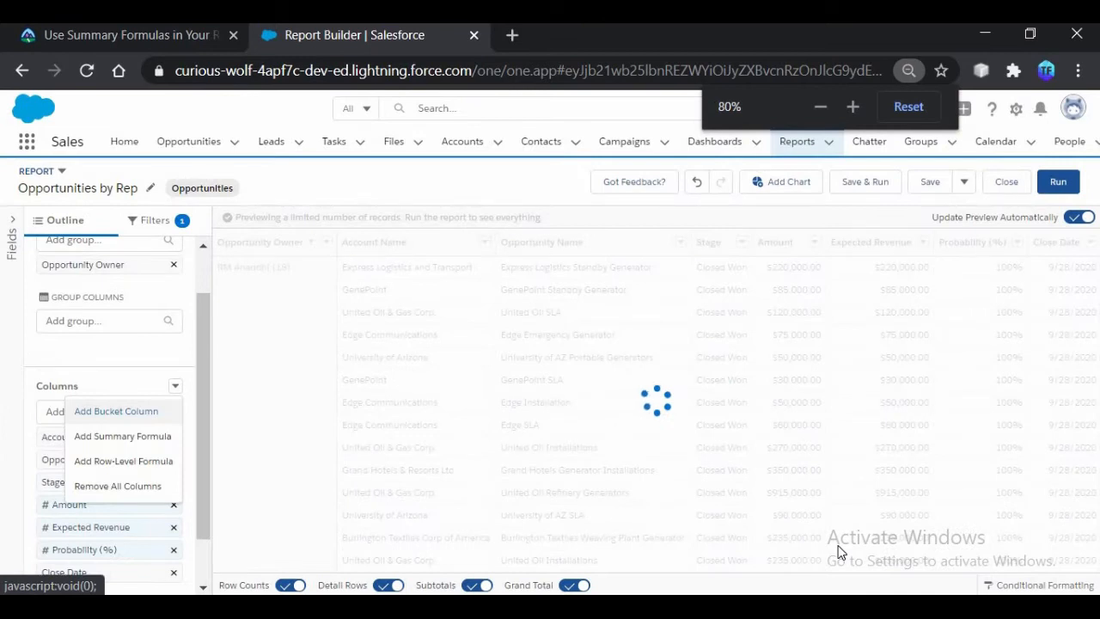
key("ctrl+plus")
key("ctrl+plus")
key("ctrl+plus")
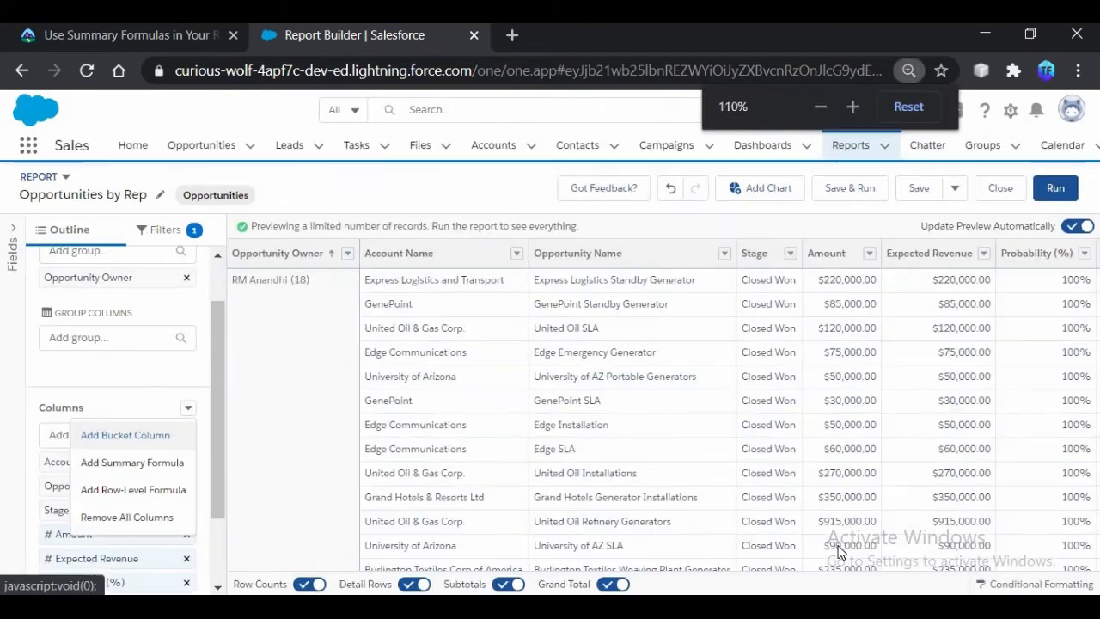
key("ctrl+minus")
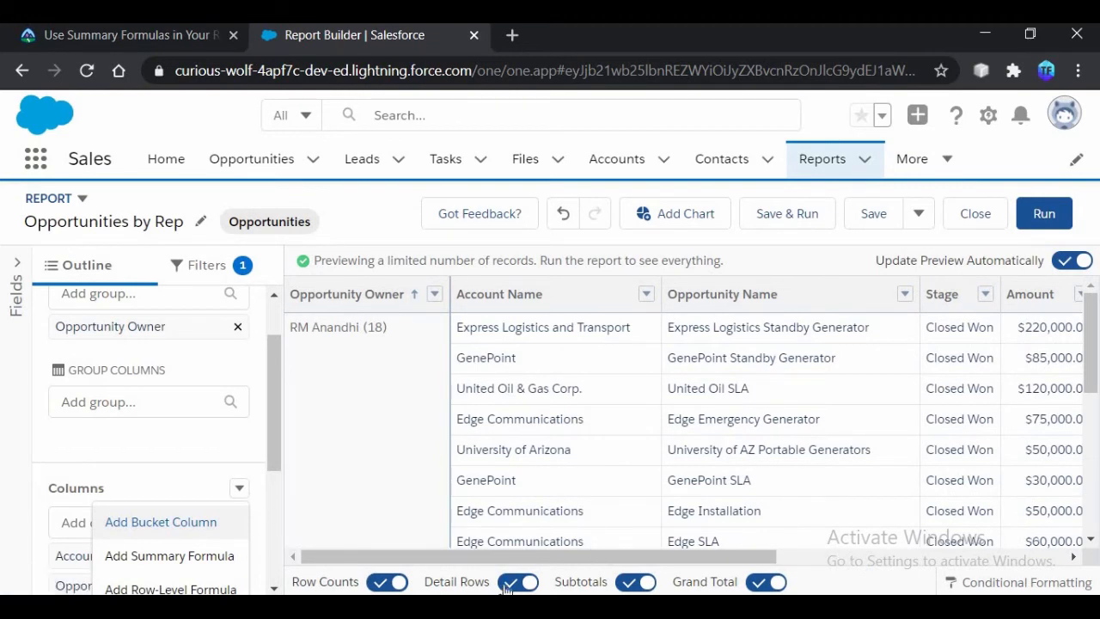
left_click(432, 501)
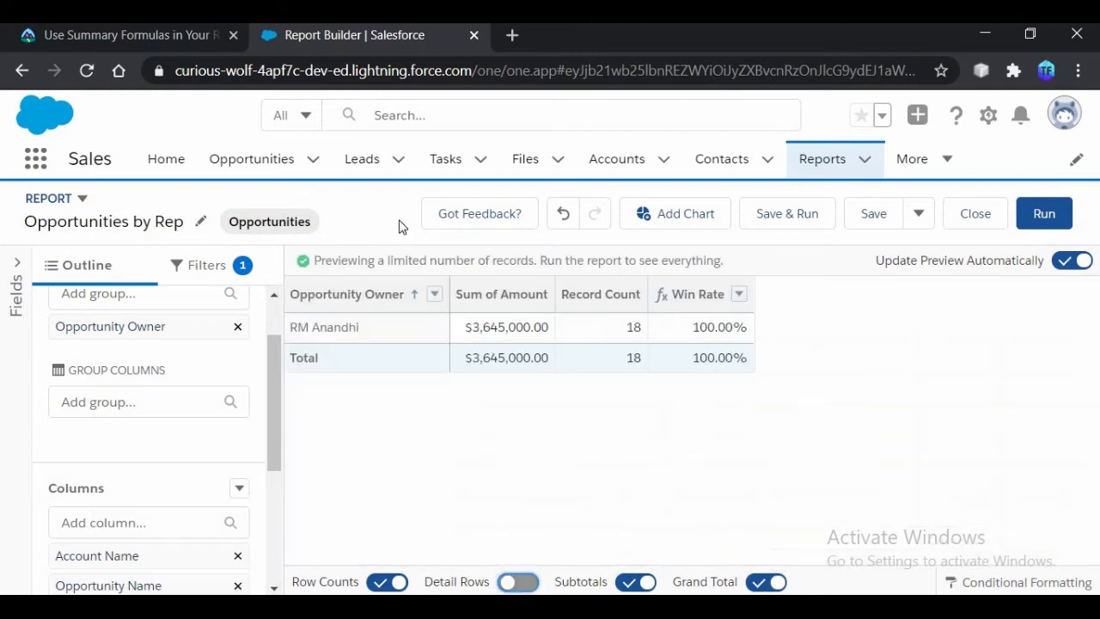
left_click(928, 215)
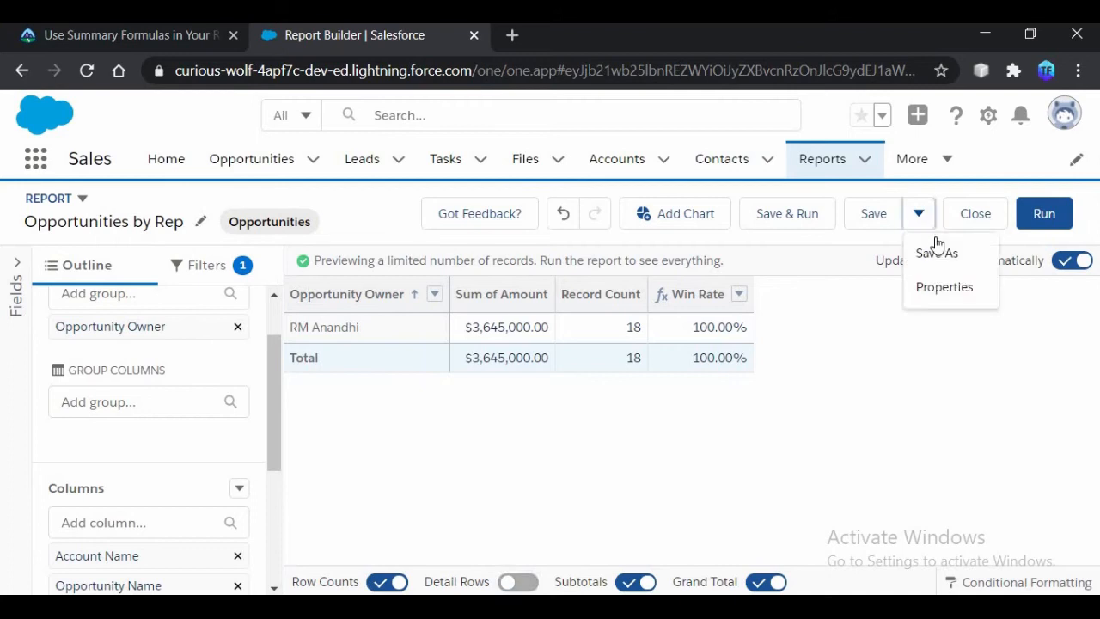
left_click(936, 251)
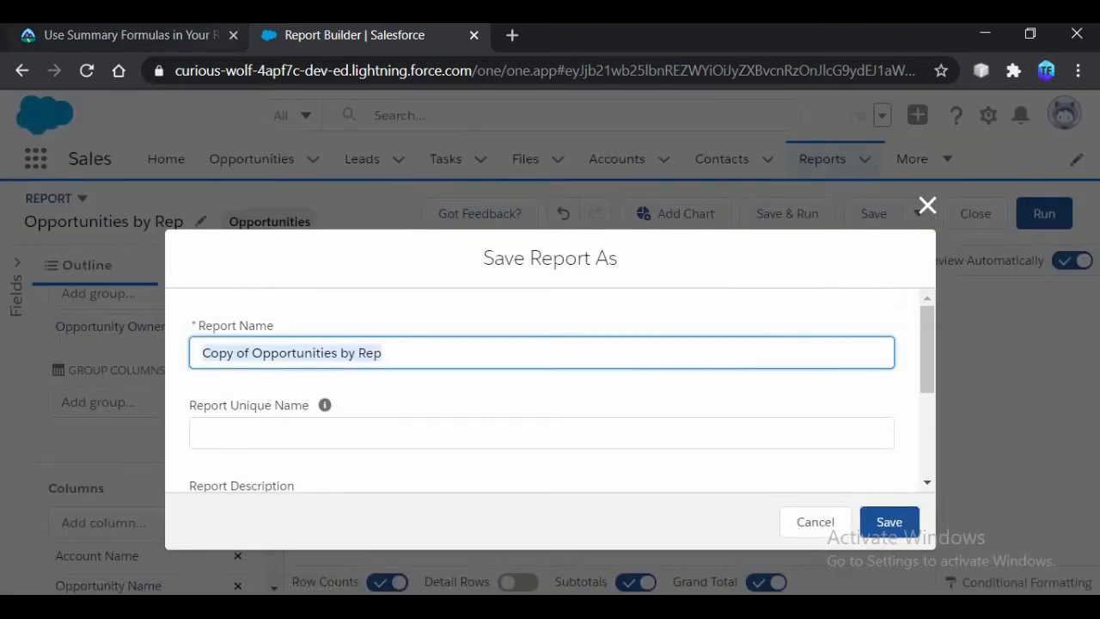
left_click(928, 206)
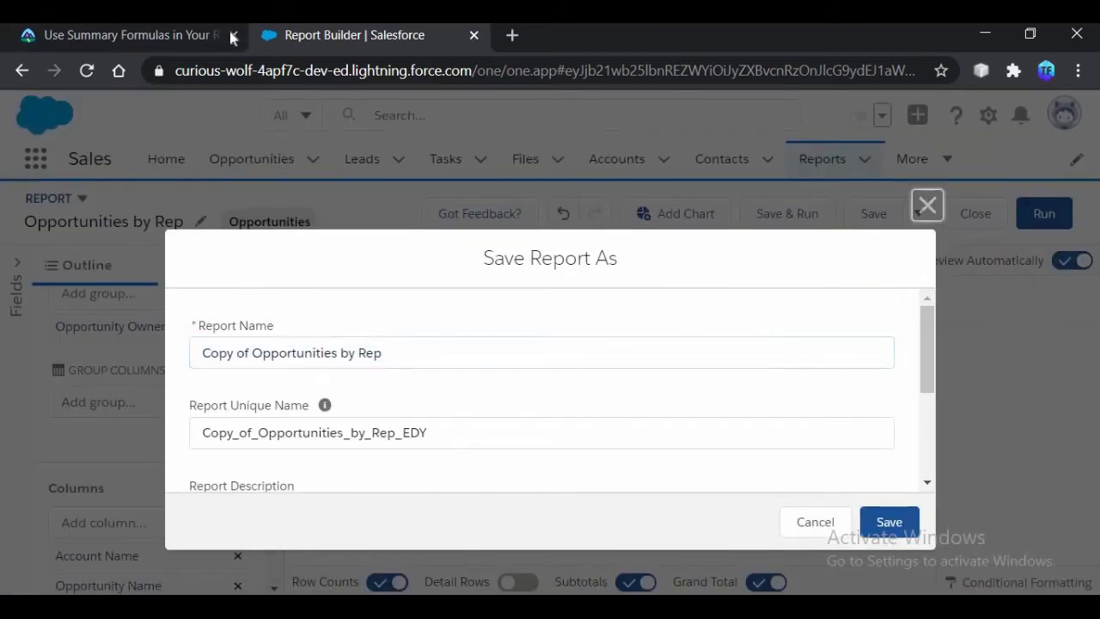
Copy the report name "Sales Rep Win Rates" from the save instructions on the Trailhead page
left_click(217, 40)
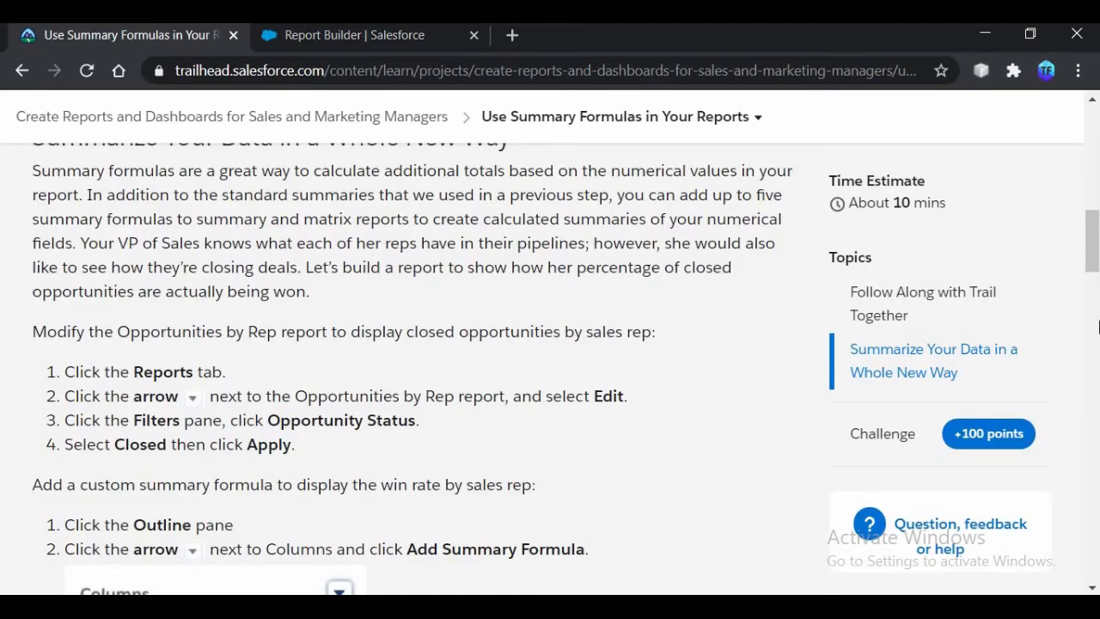
left_click(1097, 327)
left_click_drag(1098, 291, 1097, 402)
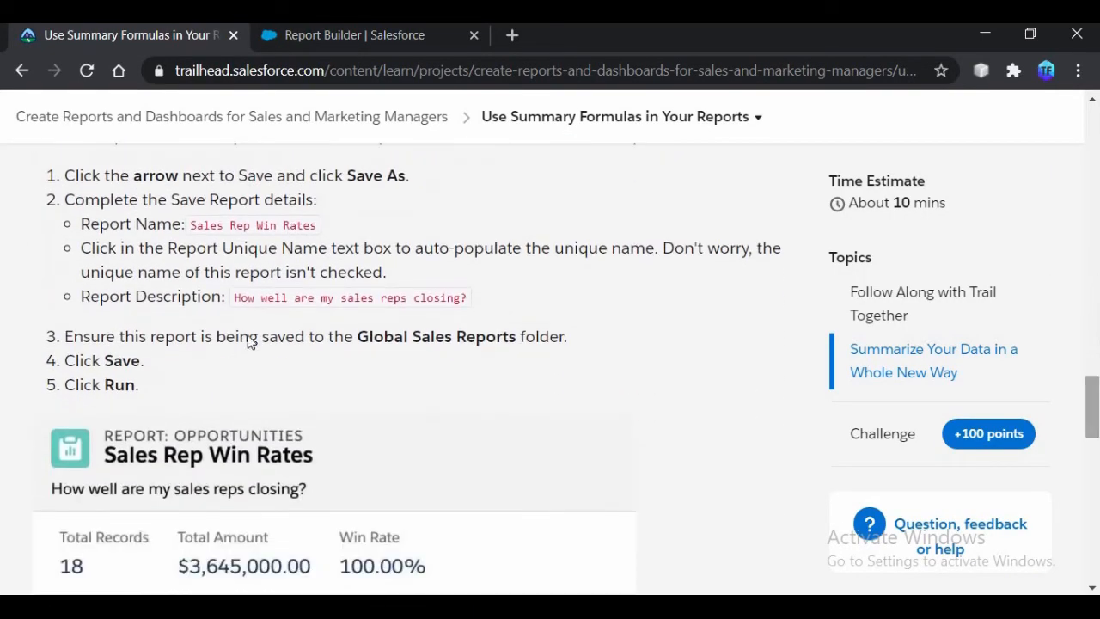
left_click_drag(194, 222, 370, 222)
left_click(146, 225)
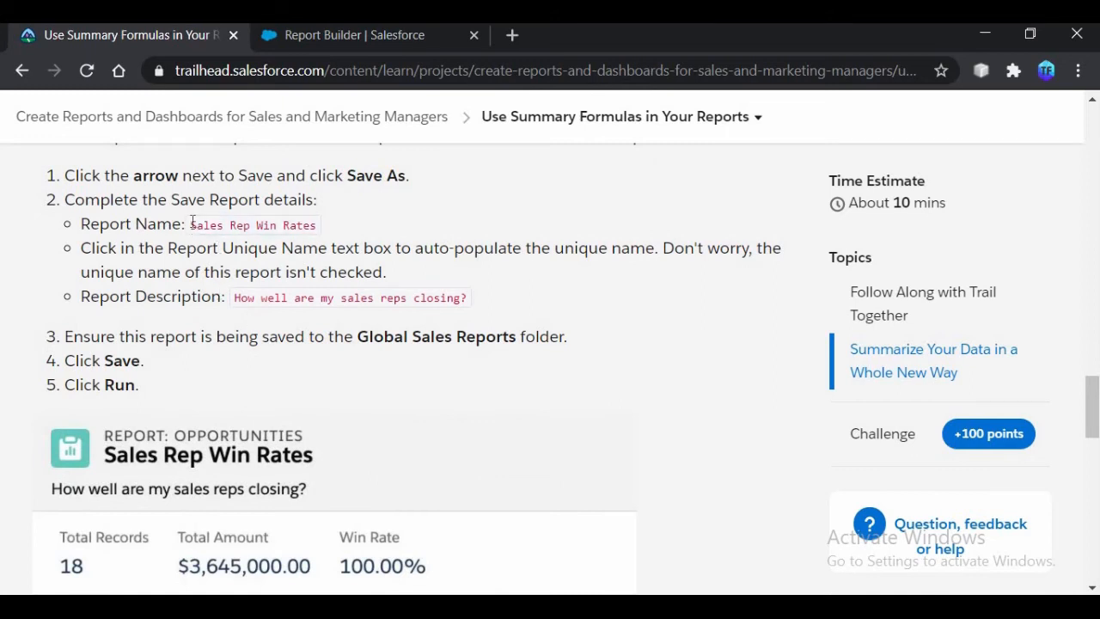
left_click_drag(190, 225, 339, 232)
key("ctrl+c")
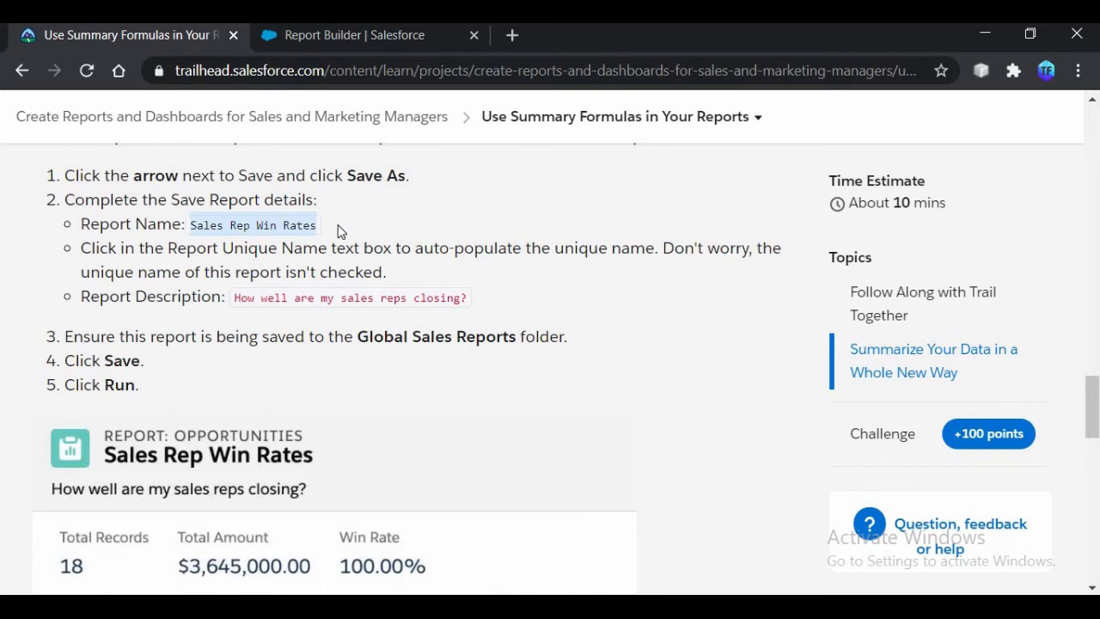
Start saving the Salesforce report as a new copy named "Sales Rep Win Rates" and auto-populate its unique name
left_click(337, 34)
left_click(917, 219)
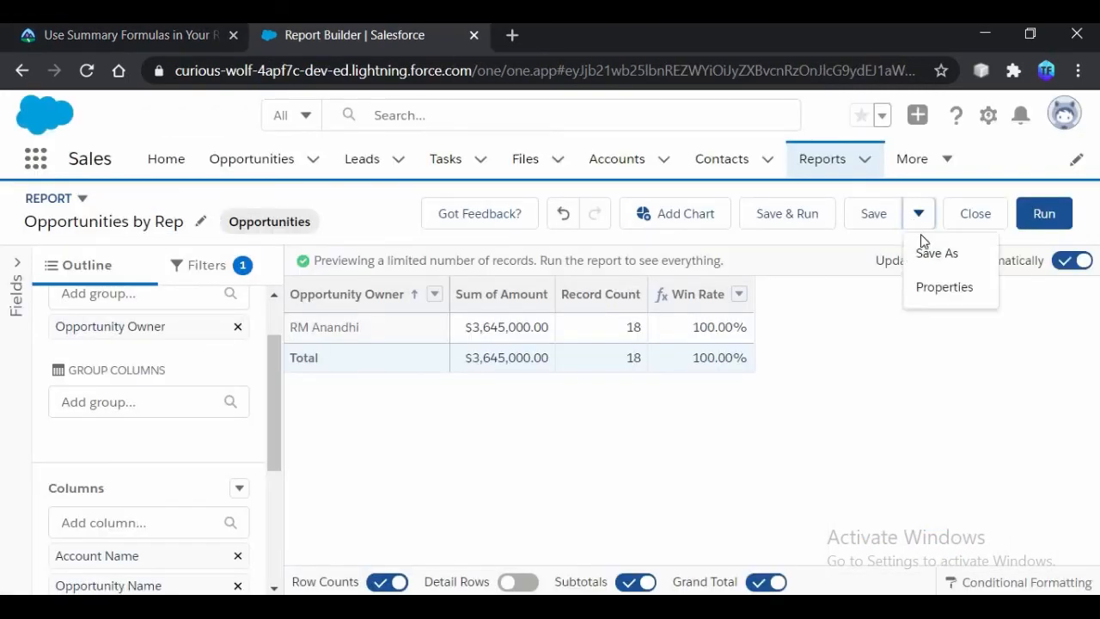
left_click(922, 242)
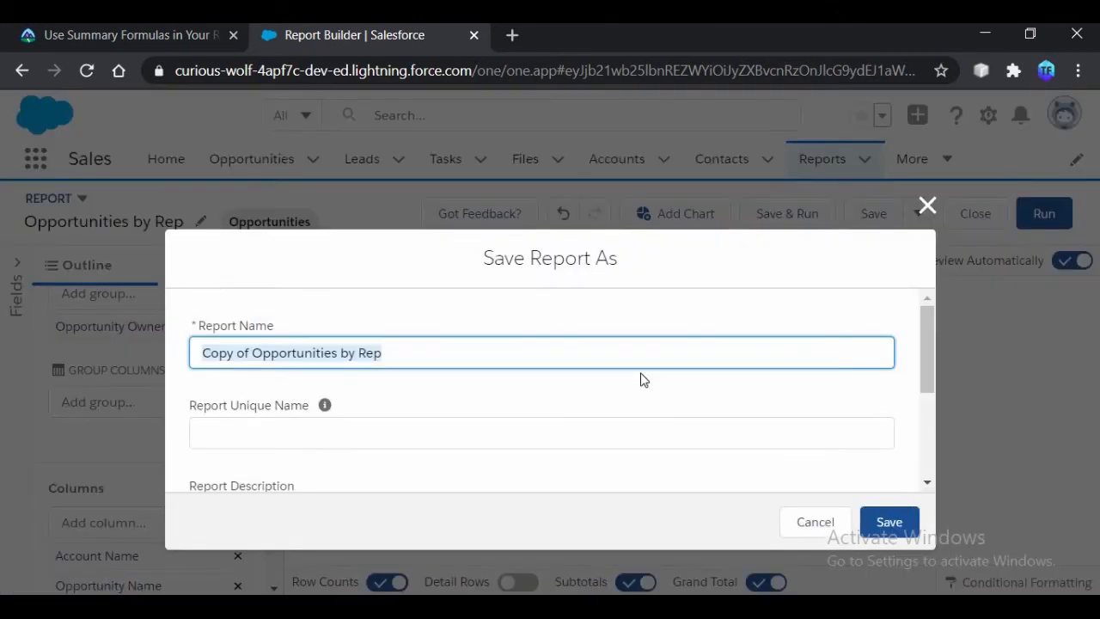
key("ctrl+v")
left_click(682, 394)
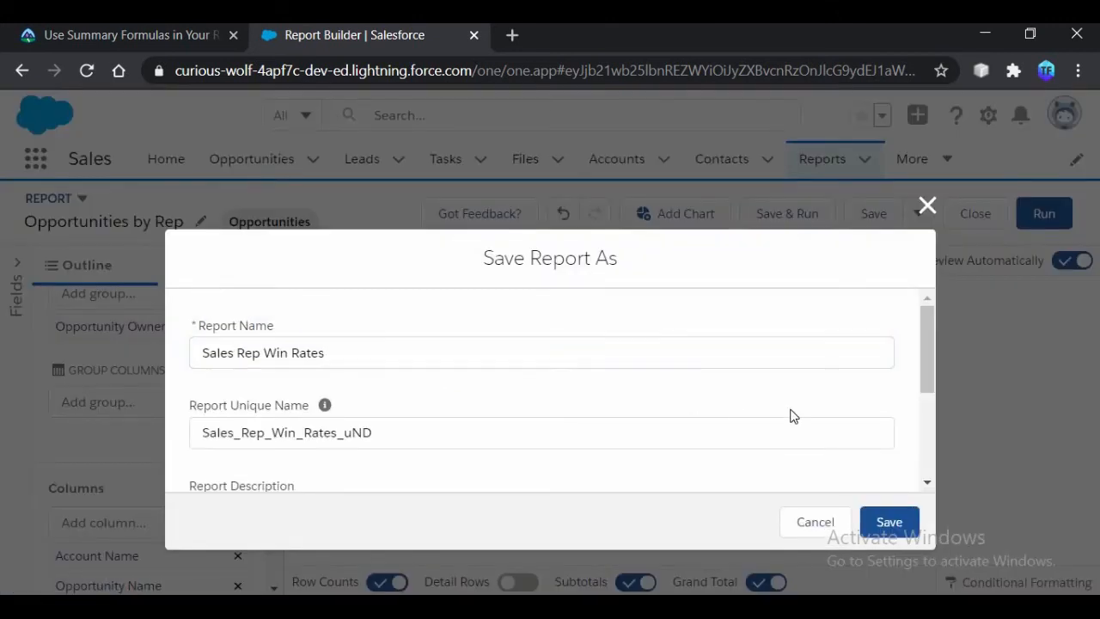
Replace the new report's description with "How well are my sales reps closing?", copied from the Trailhead instructions
left_click_drag(925, 352, 929, 448)
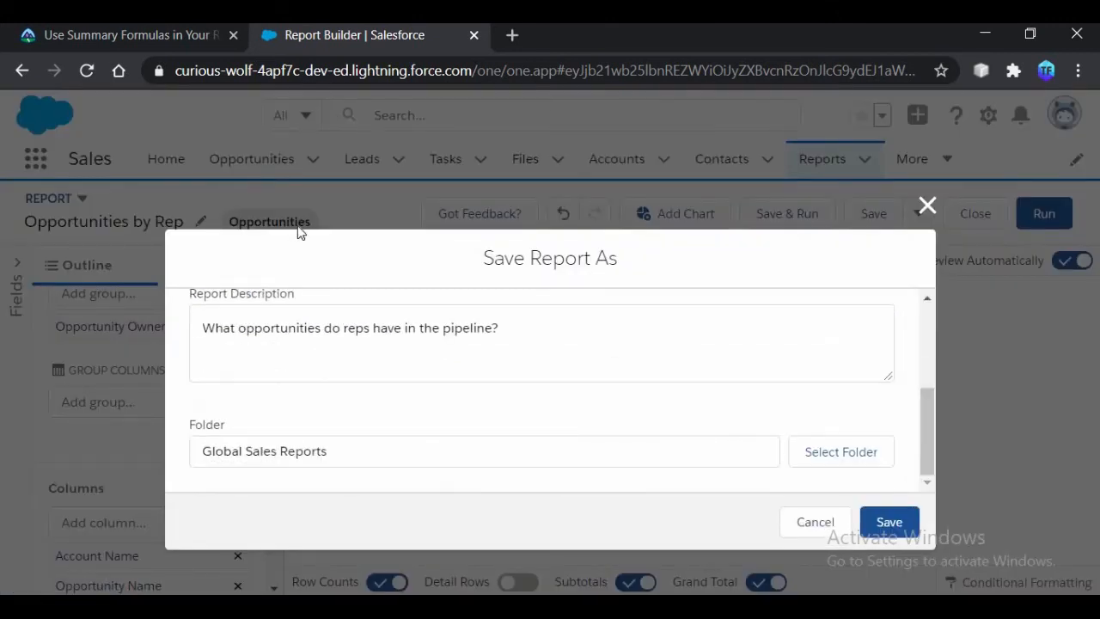
left_click(166, 33)
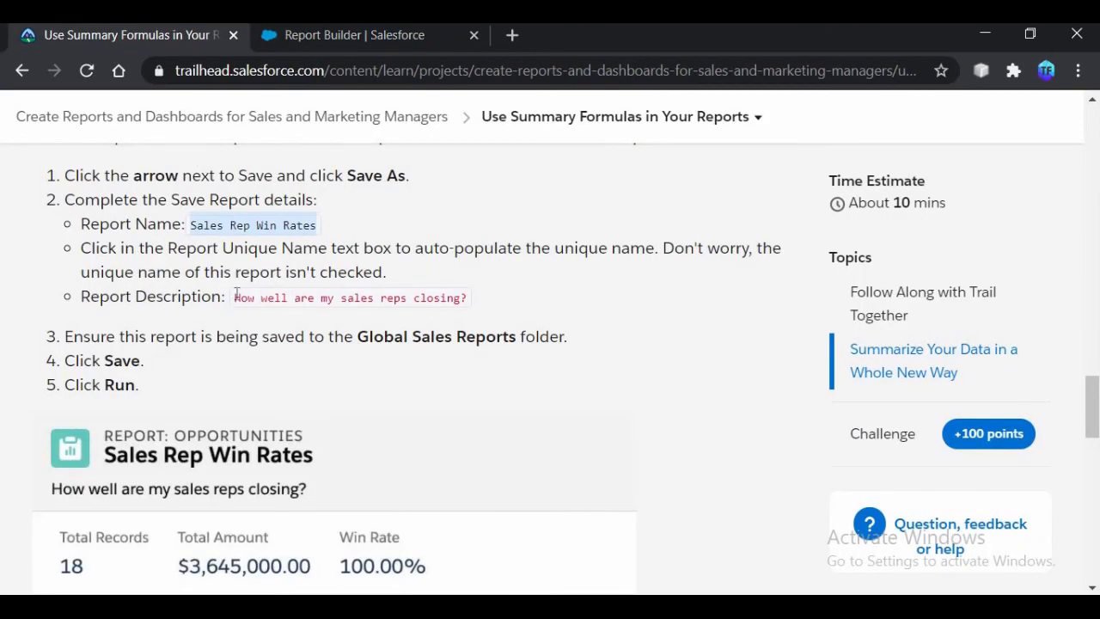
left_click_drag(235, 294, 540, 299)
key("ctrl+c")
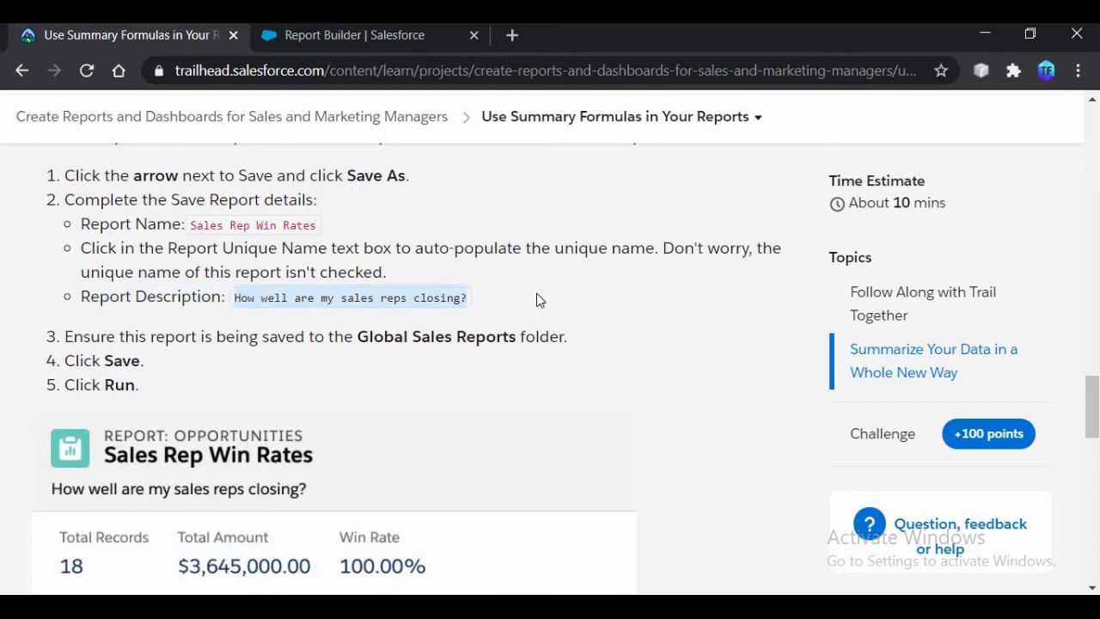
left_click(316, 35)
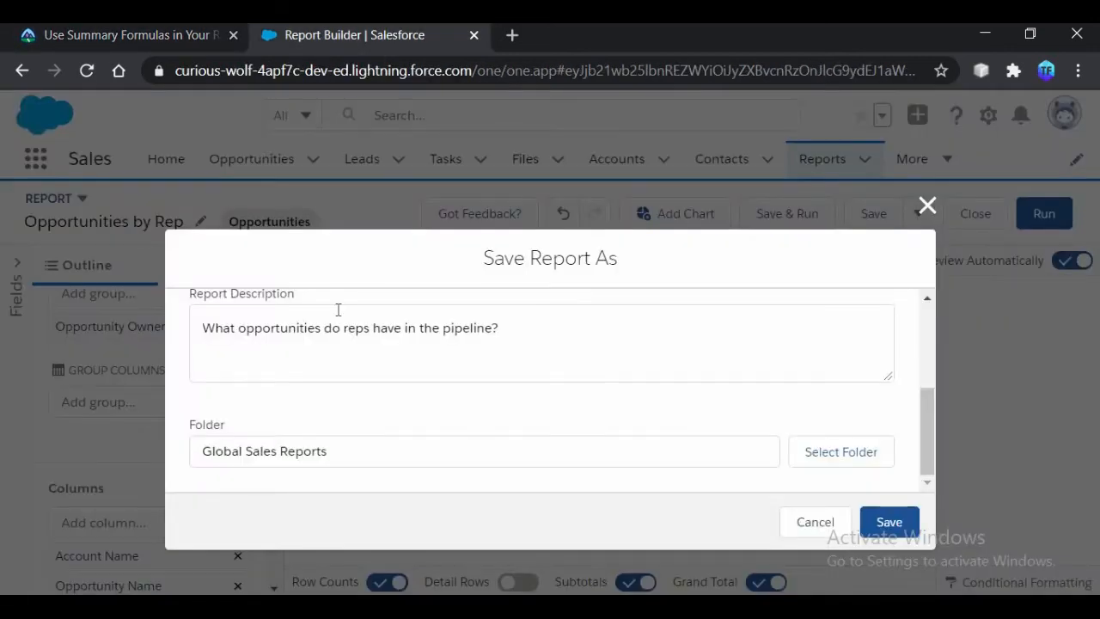
left_click_drag(521, 345, 184, 318)
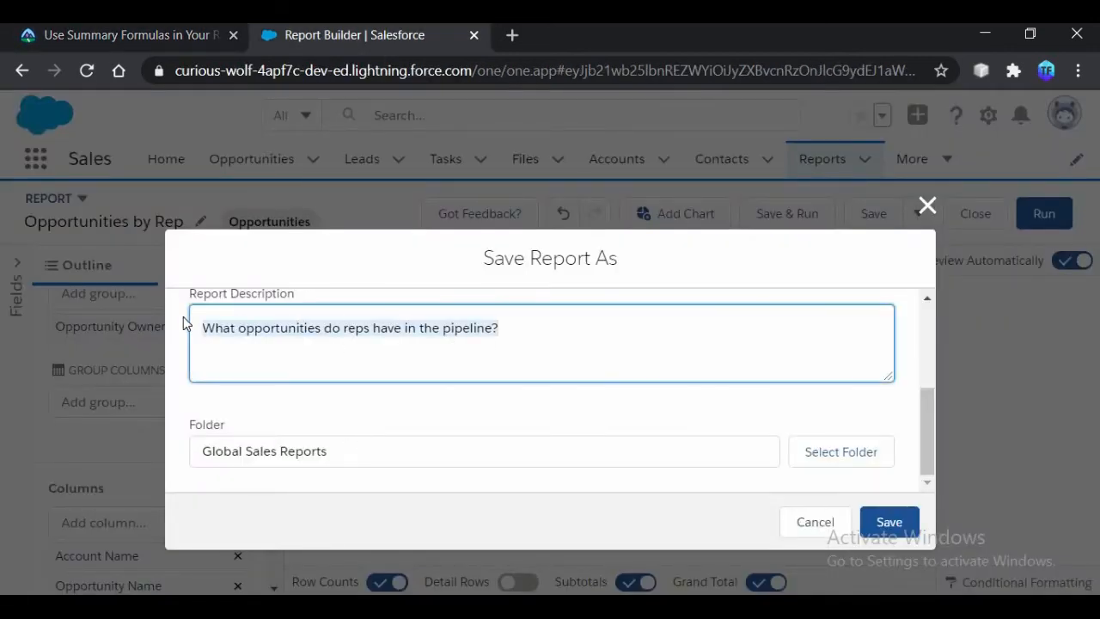
key("ctrl+v")
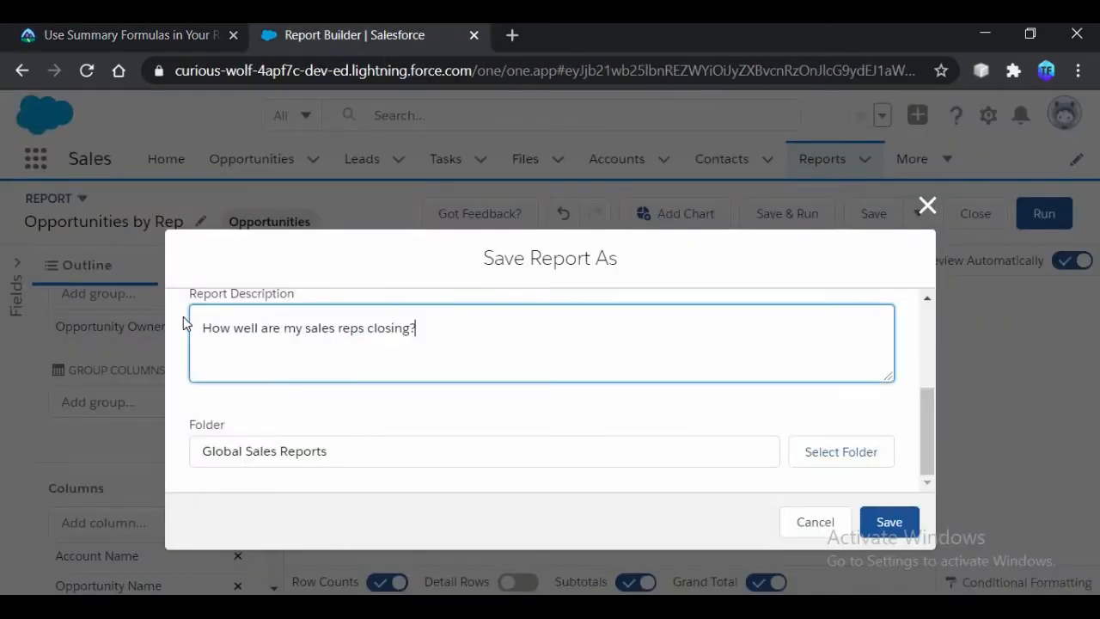
left_click(421, 411)
Save the new report in the Global Sales Reports folder and run it
left_click(203, 43)
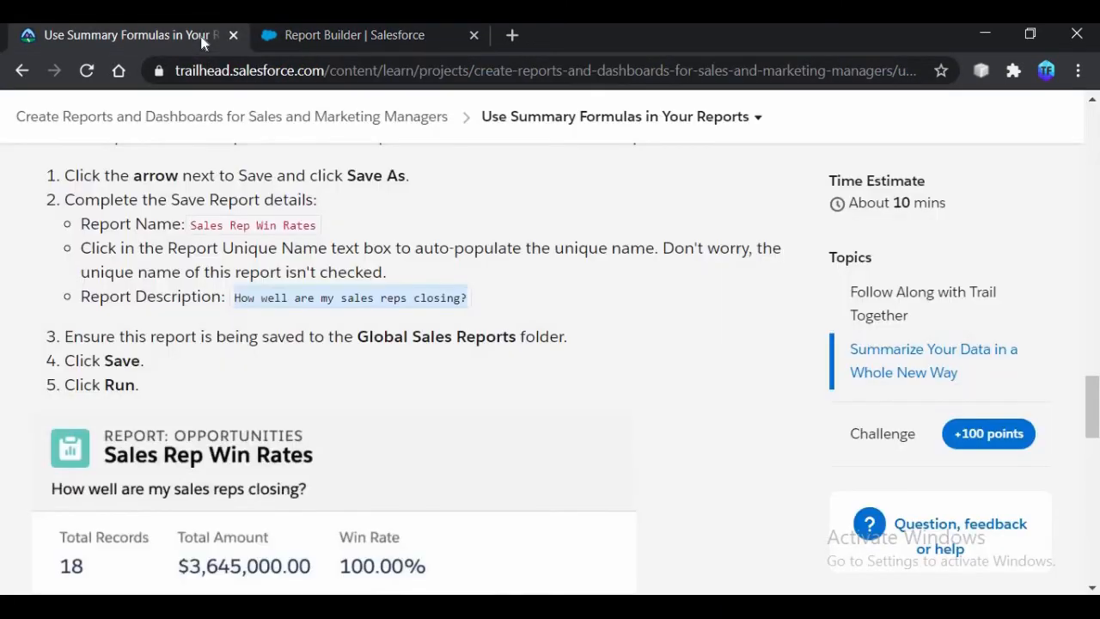
left_click(350, 33)
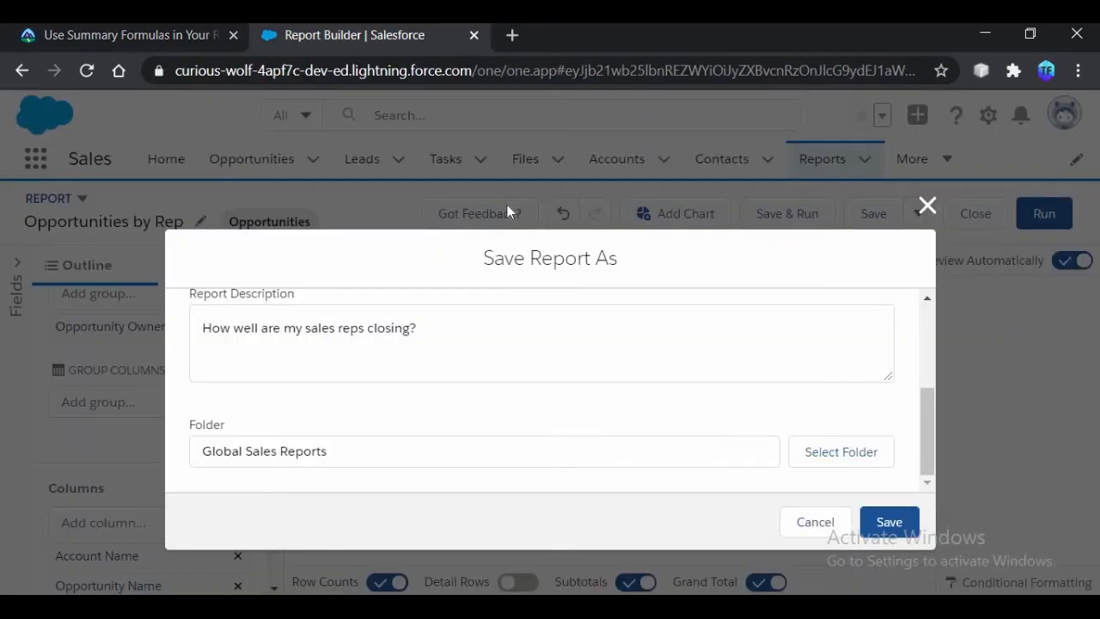
left_click(886, 521)
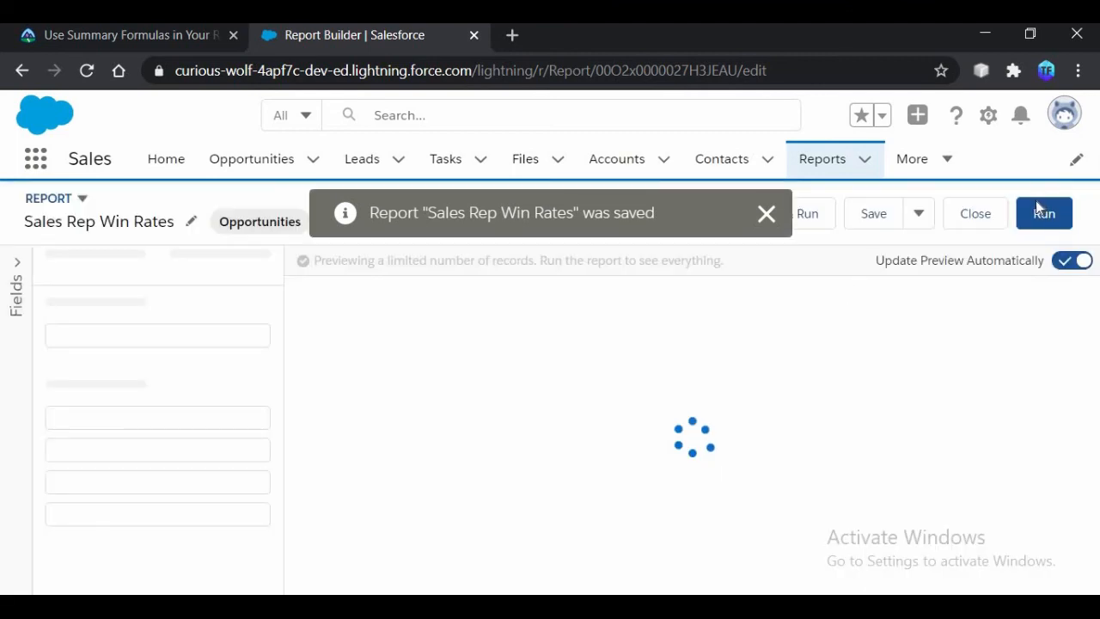
left_click(1043, 213)
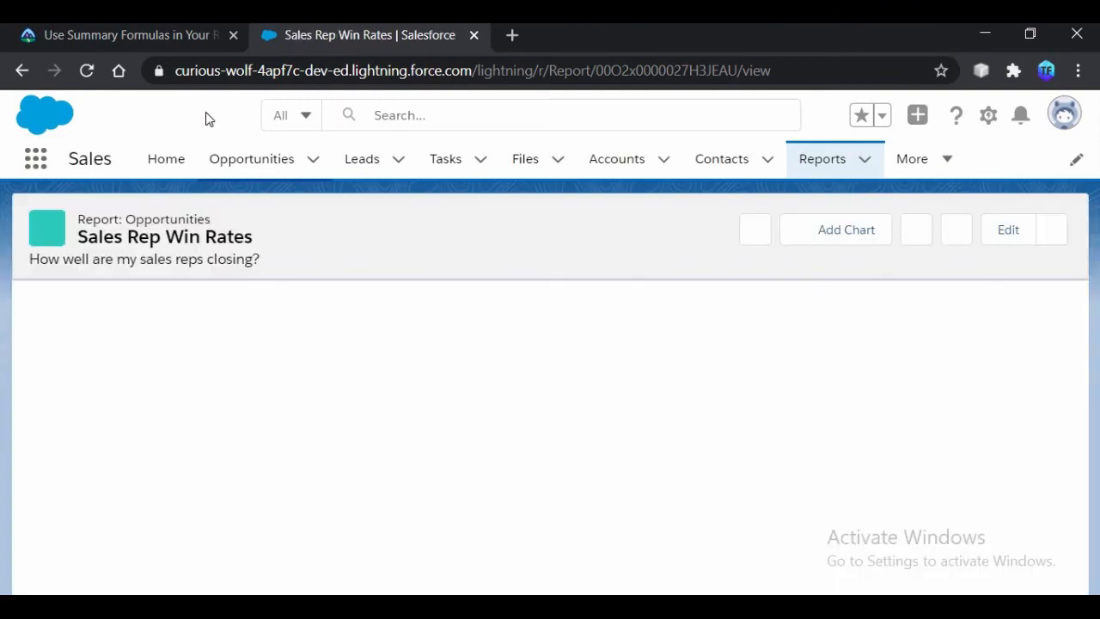
Submit the Use Summary Formulas in Your Reports step for verification on the Trailhead page
left_click(202, 40)
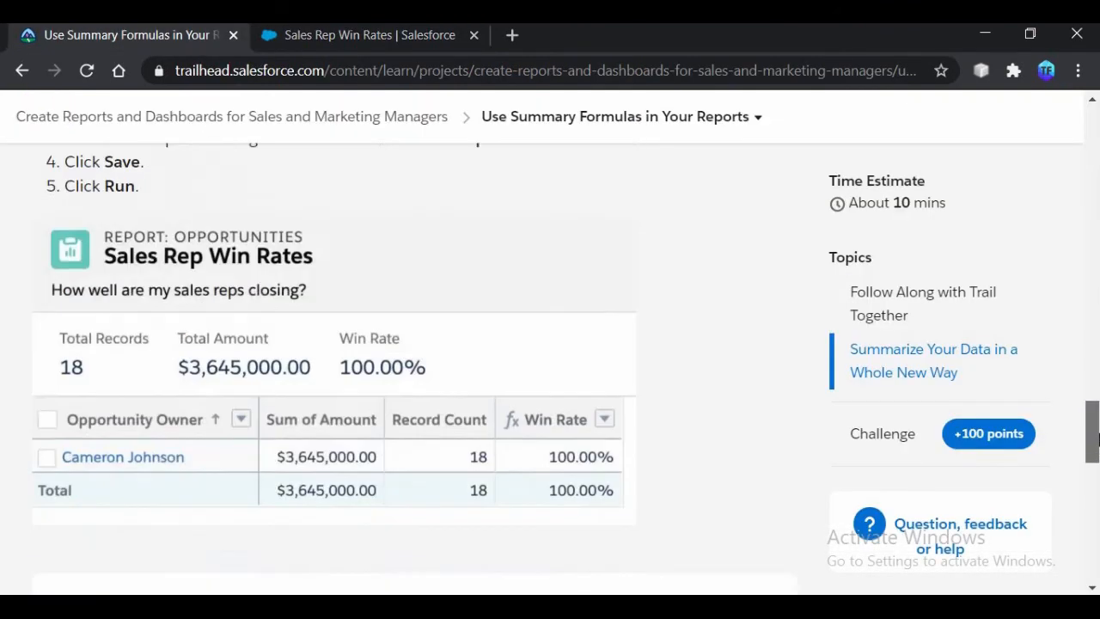
left_click_drag(1091, 404, 1095, 478)
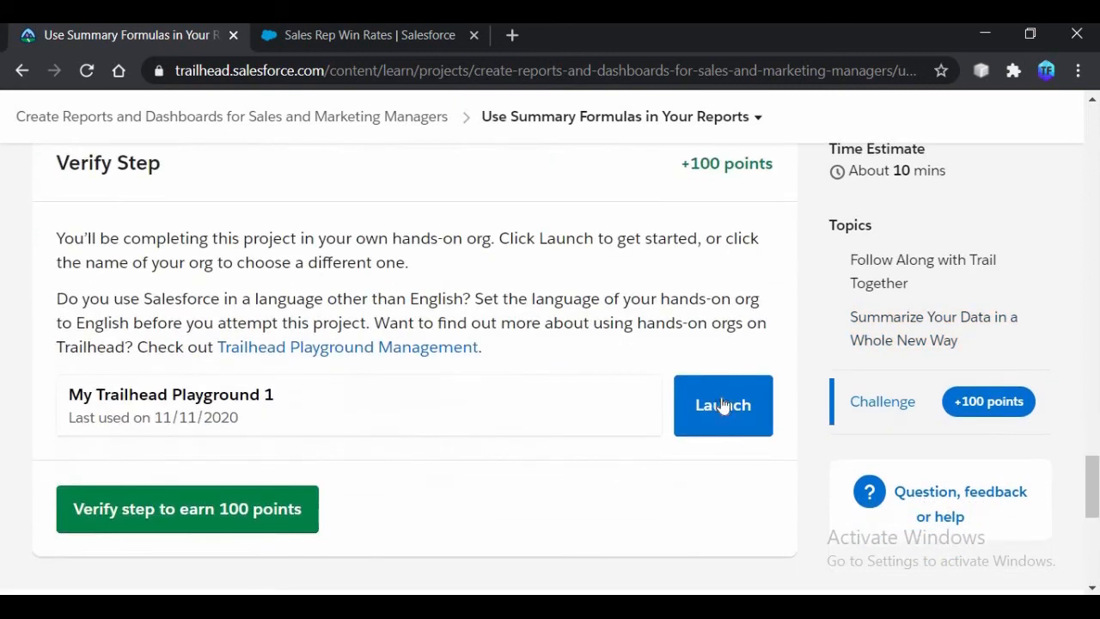
left_click(215, 505)
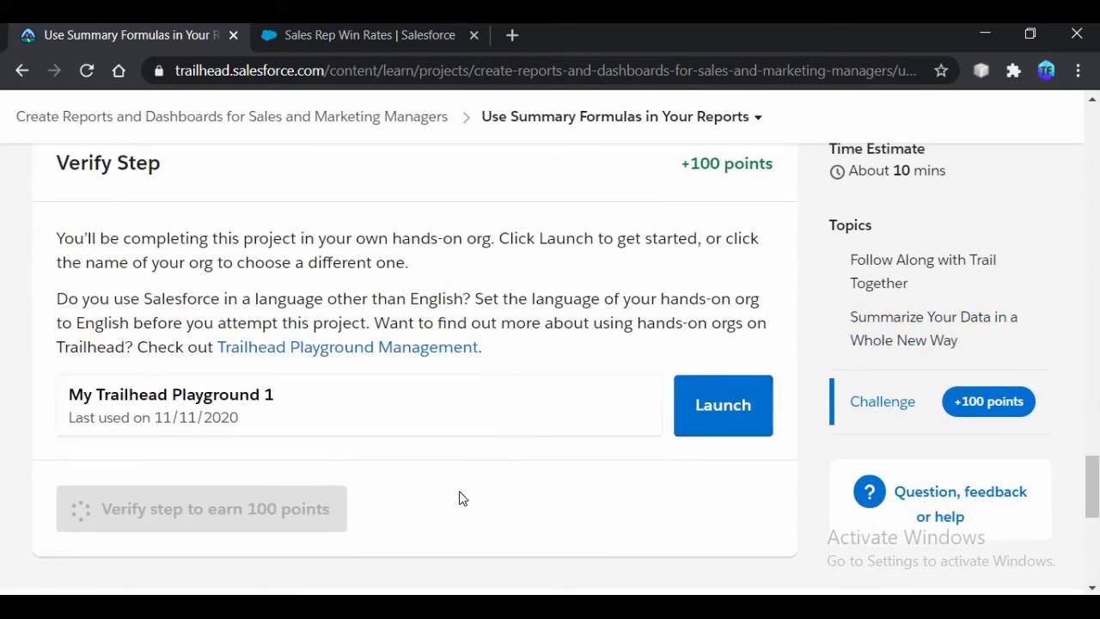